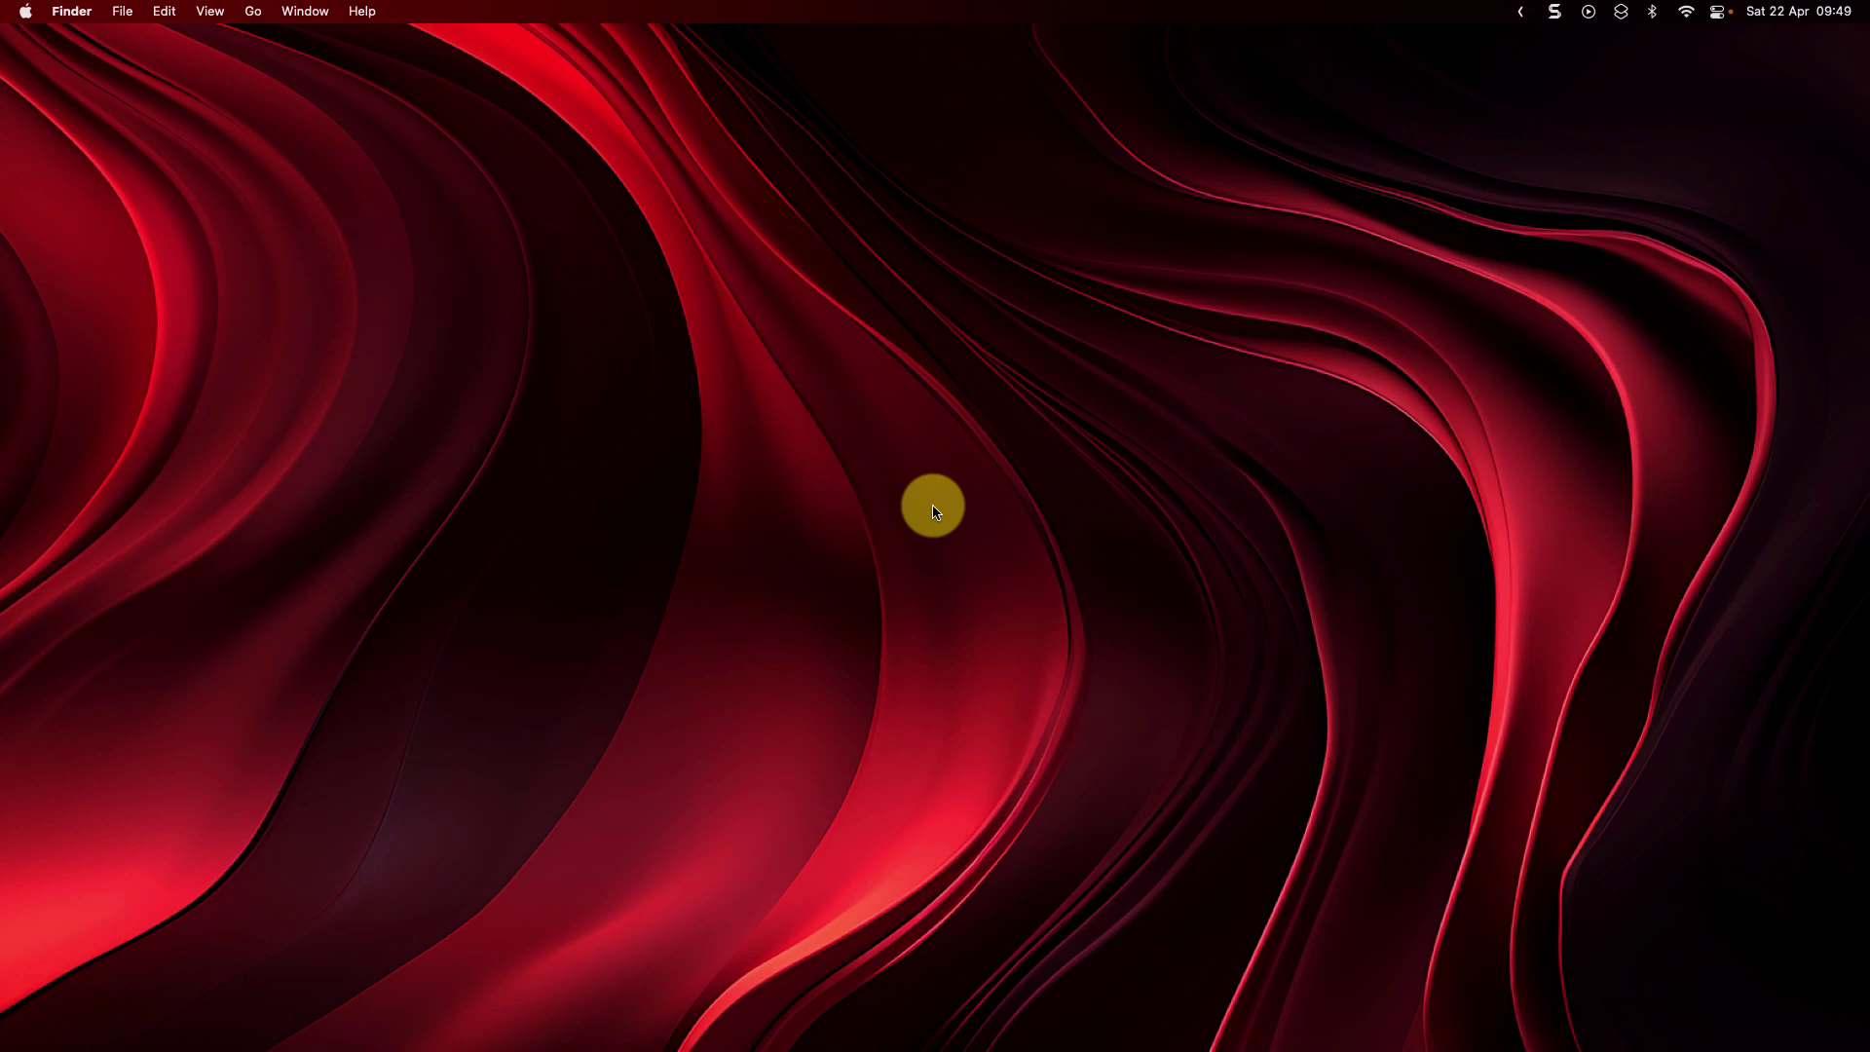
# Step: Switch to the Space holding the full-screen Arc window with the Rectangle homepage
pyautogui.hotkey('ctrl', 'Right')
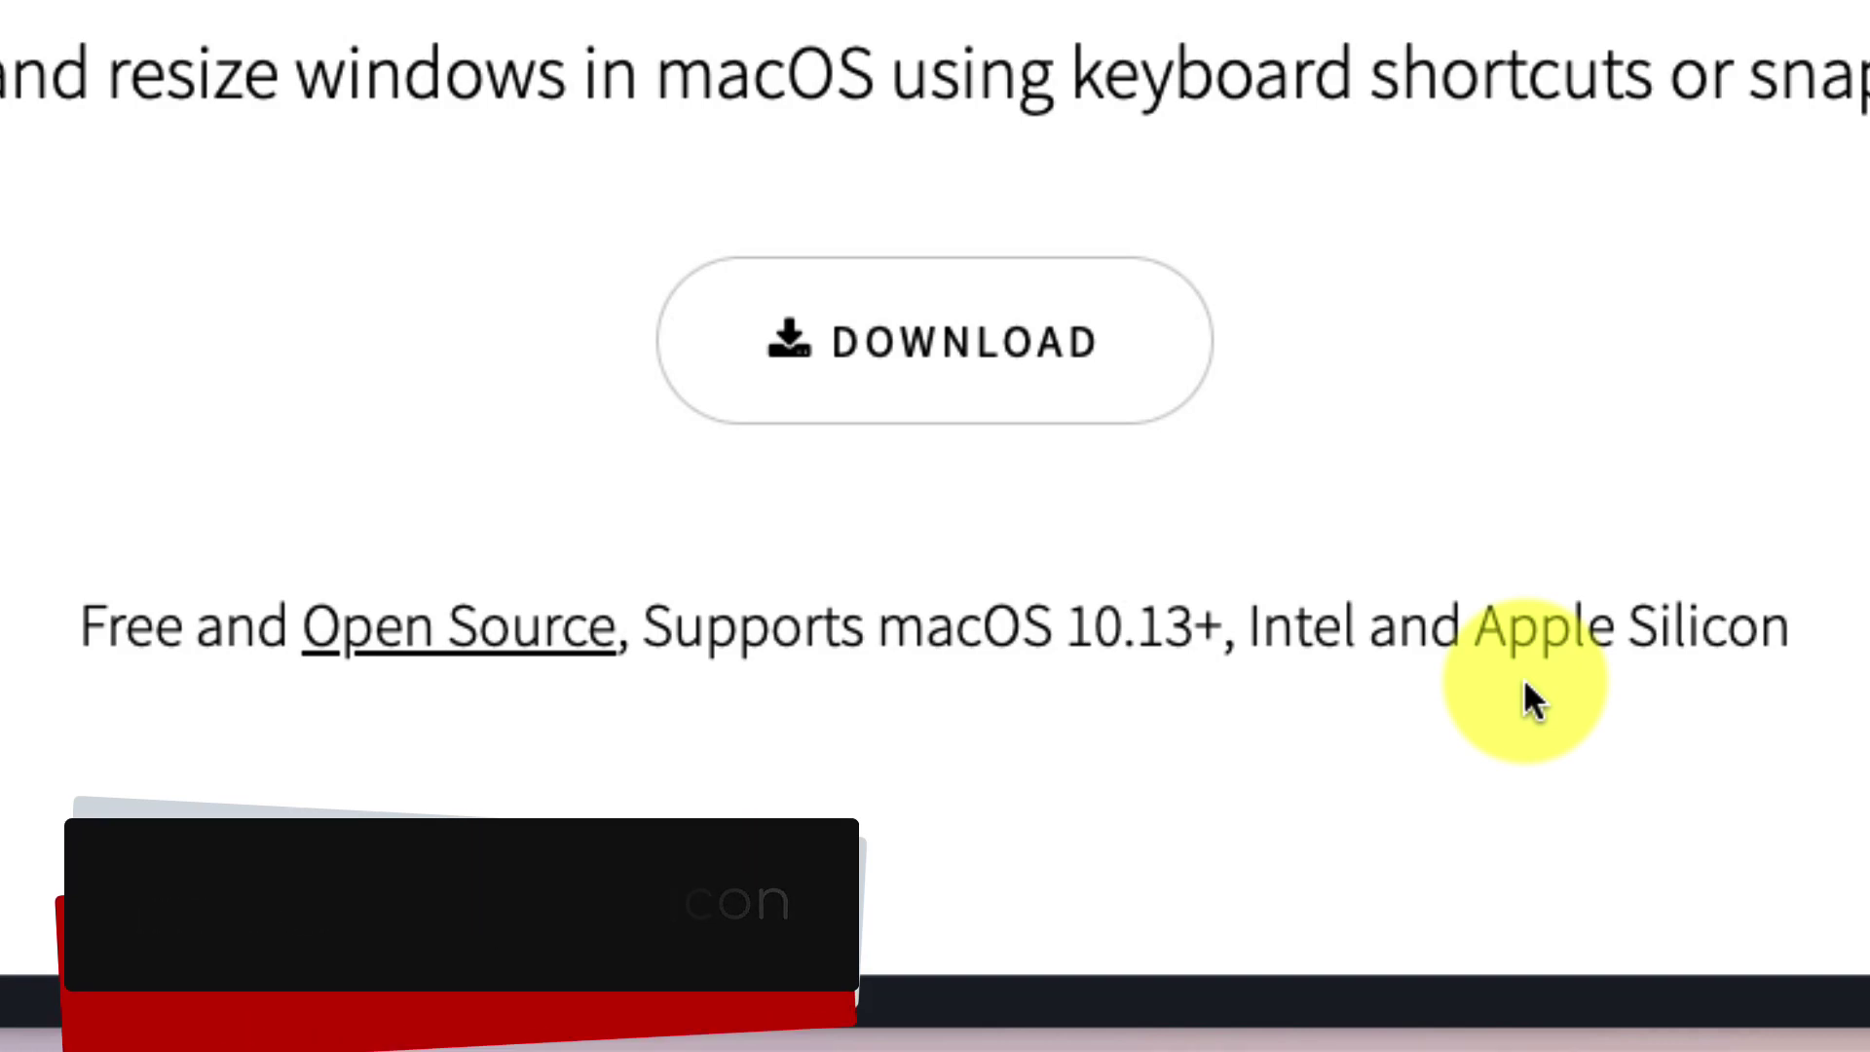
# Step: Review the Rectangle homepage and download the free Rectangle 0.68 installer
pyautogui.scroll(-2, 1526, 685)
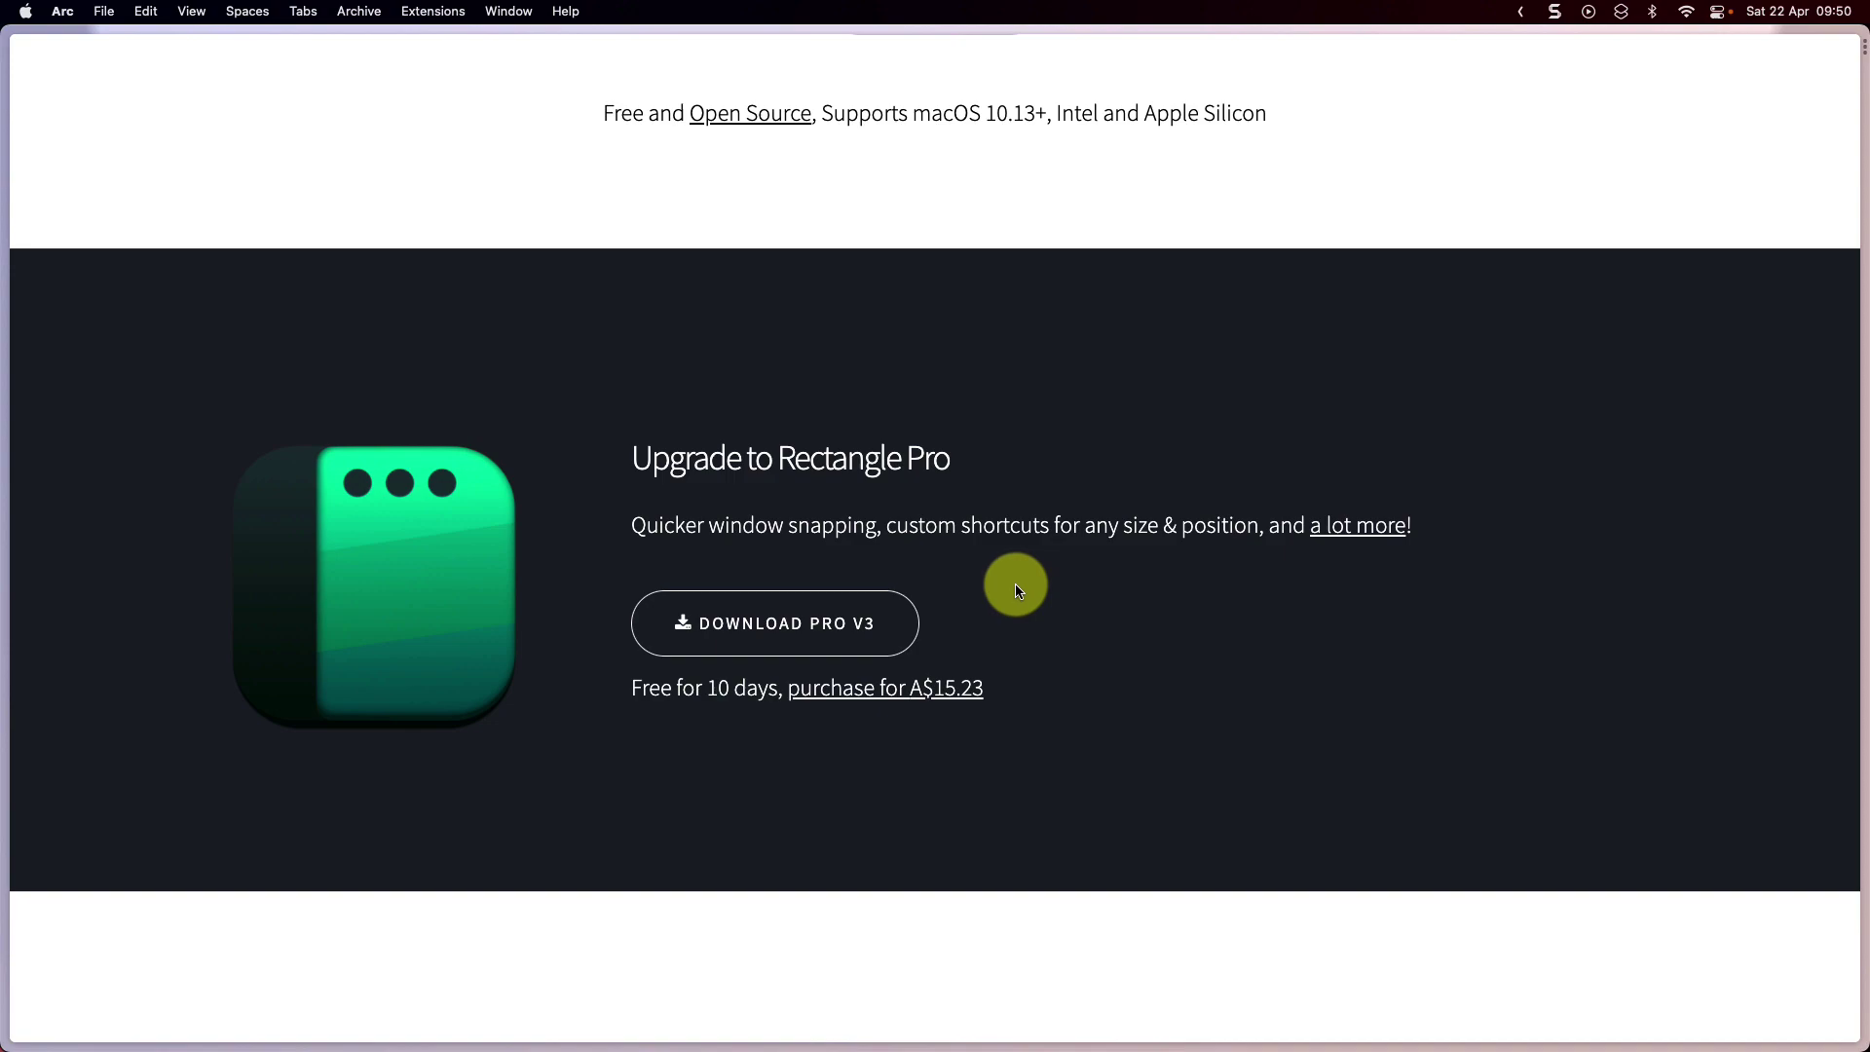
pyautogui.scroll(3, 1014, 584)
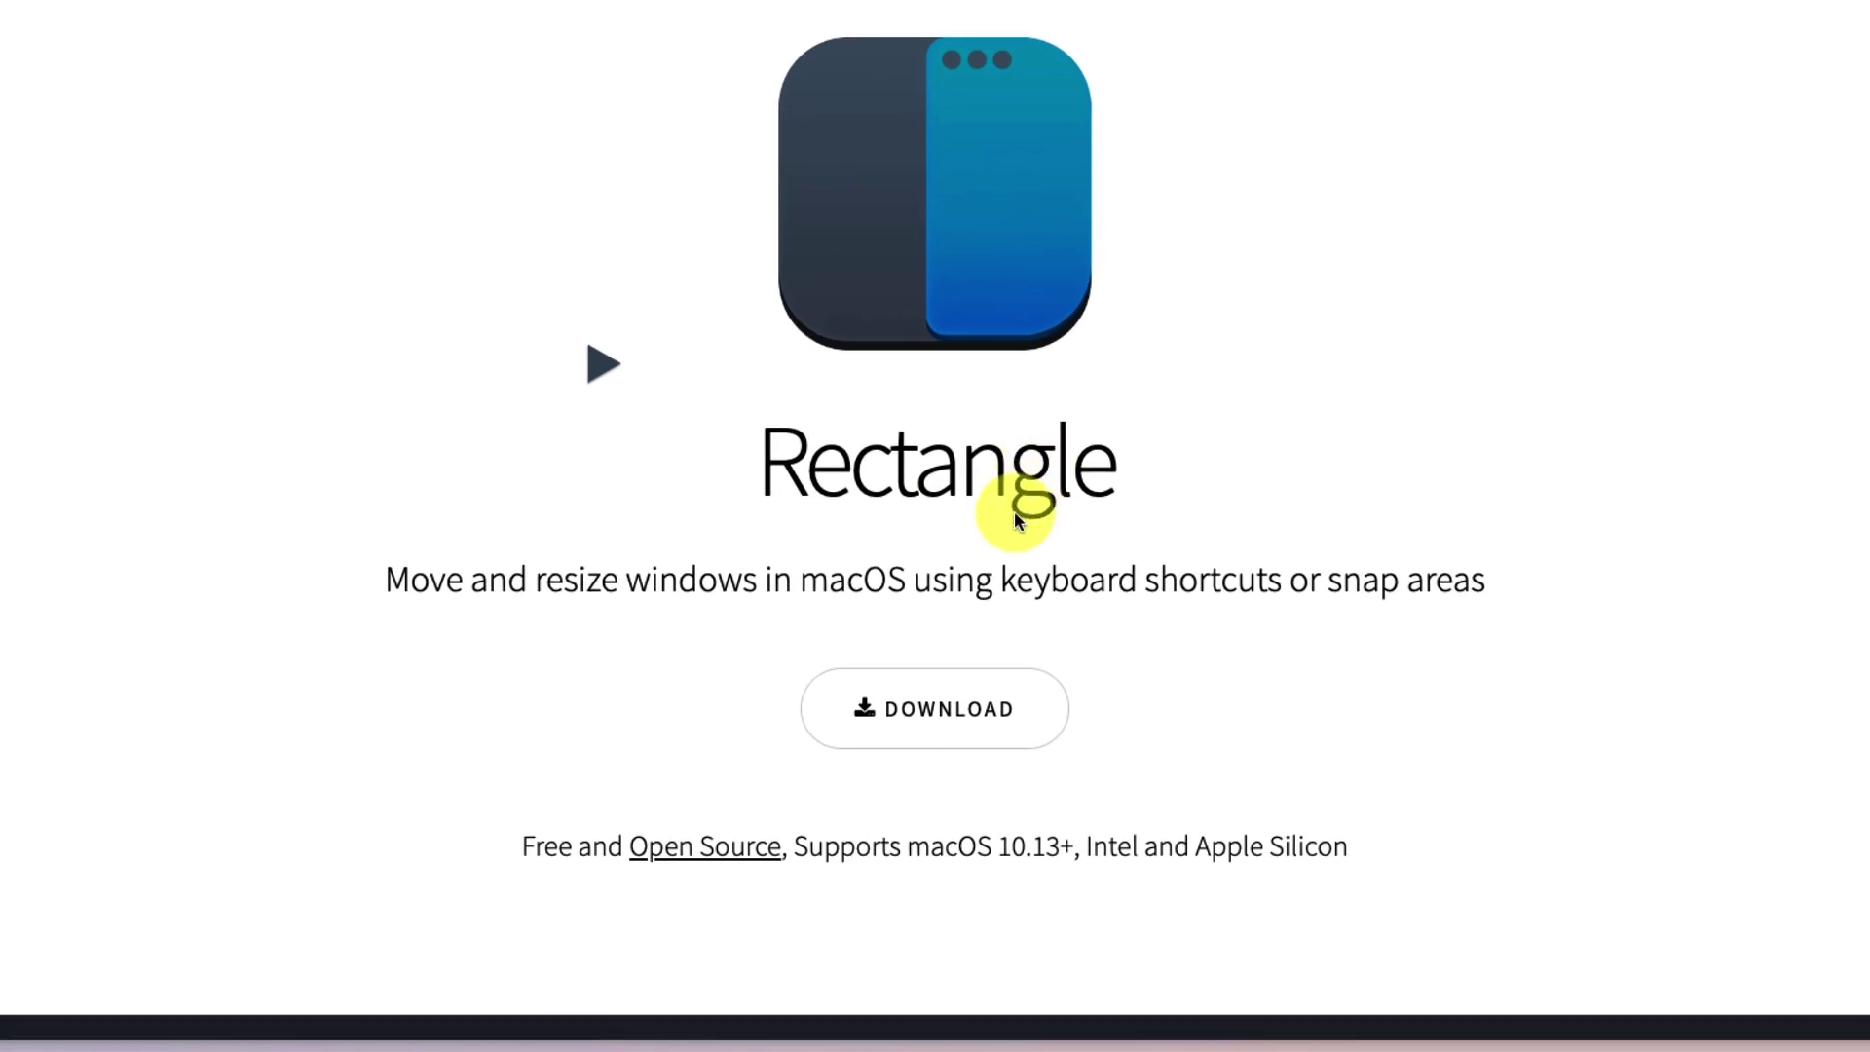
pyautogui.click(953, 719)
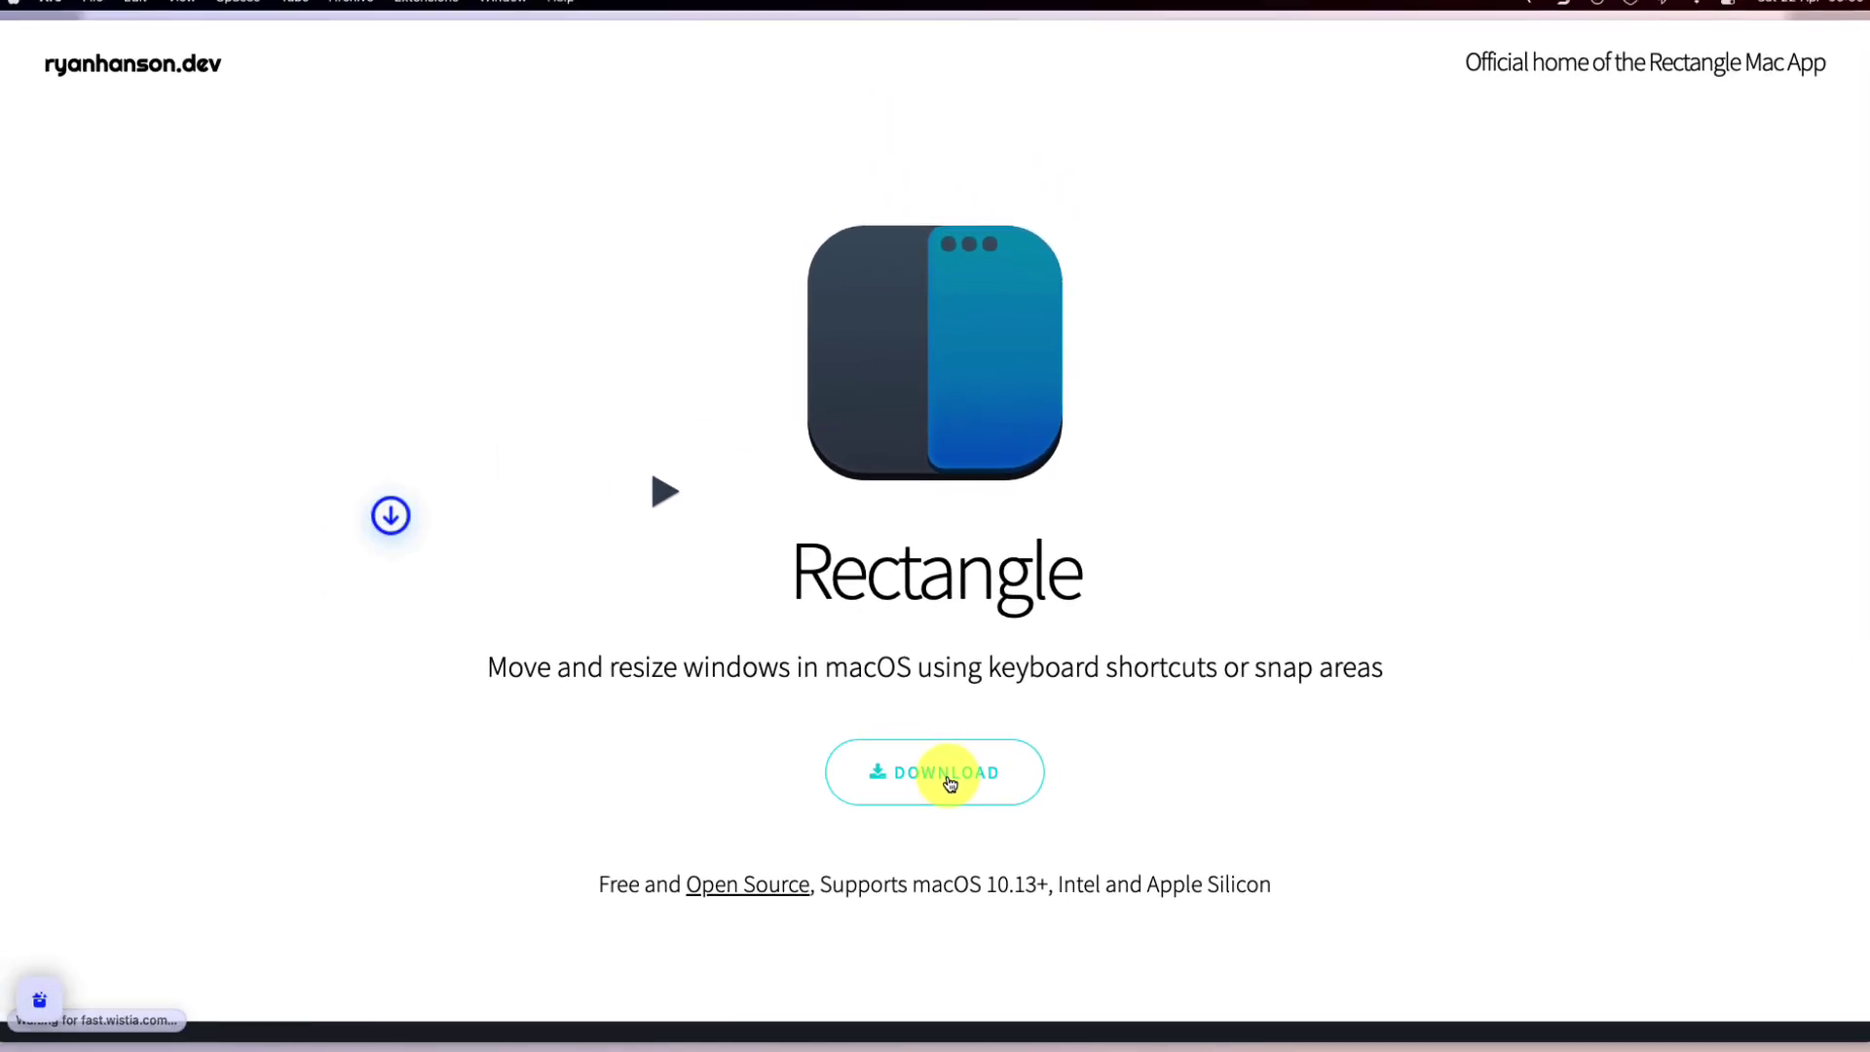
# Step: Bring up Finder and open the Rectangle0.68.dmg disk image
pyautogui.hotkey('ctrl', 'Up')
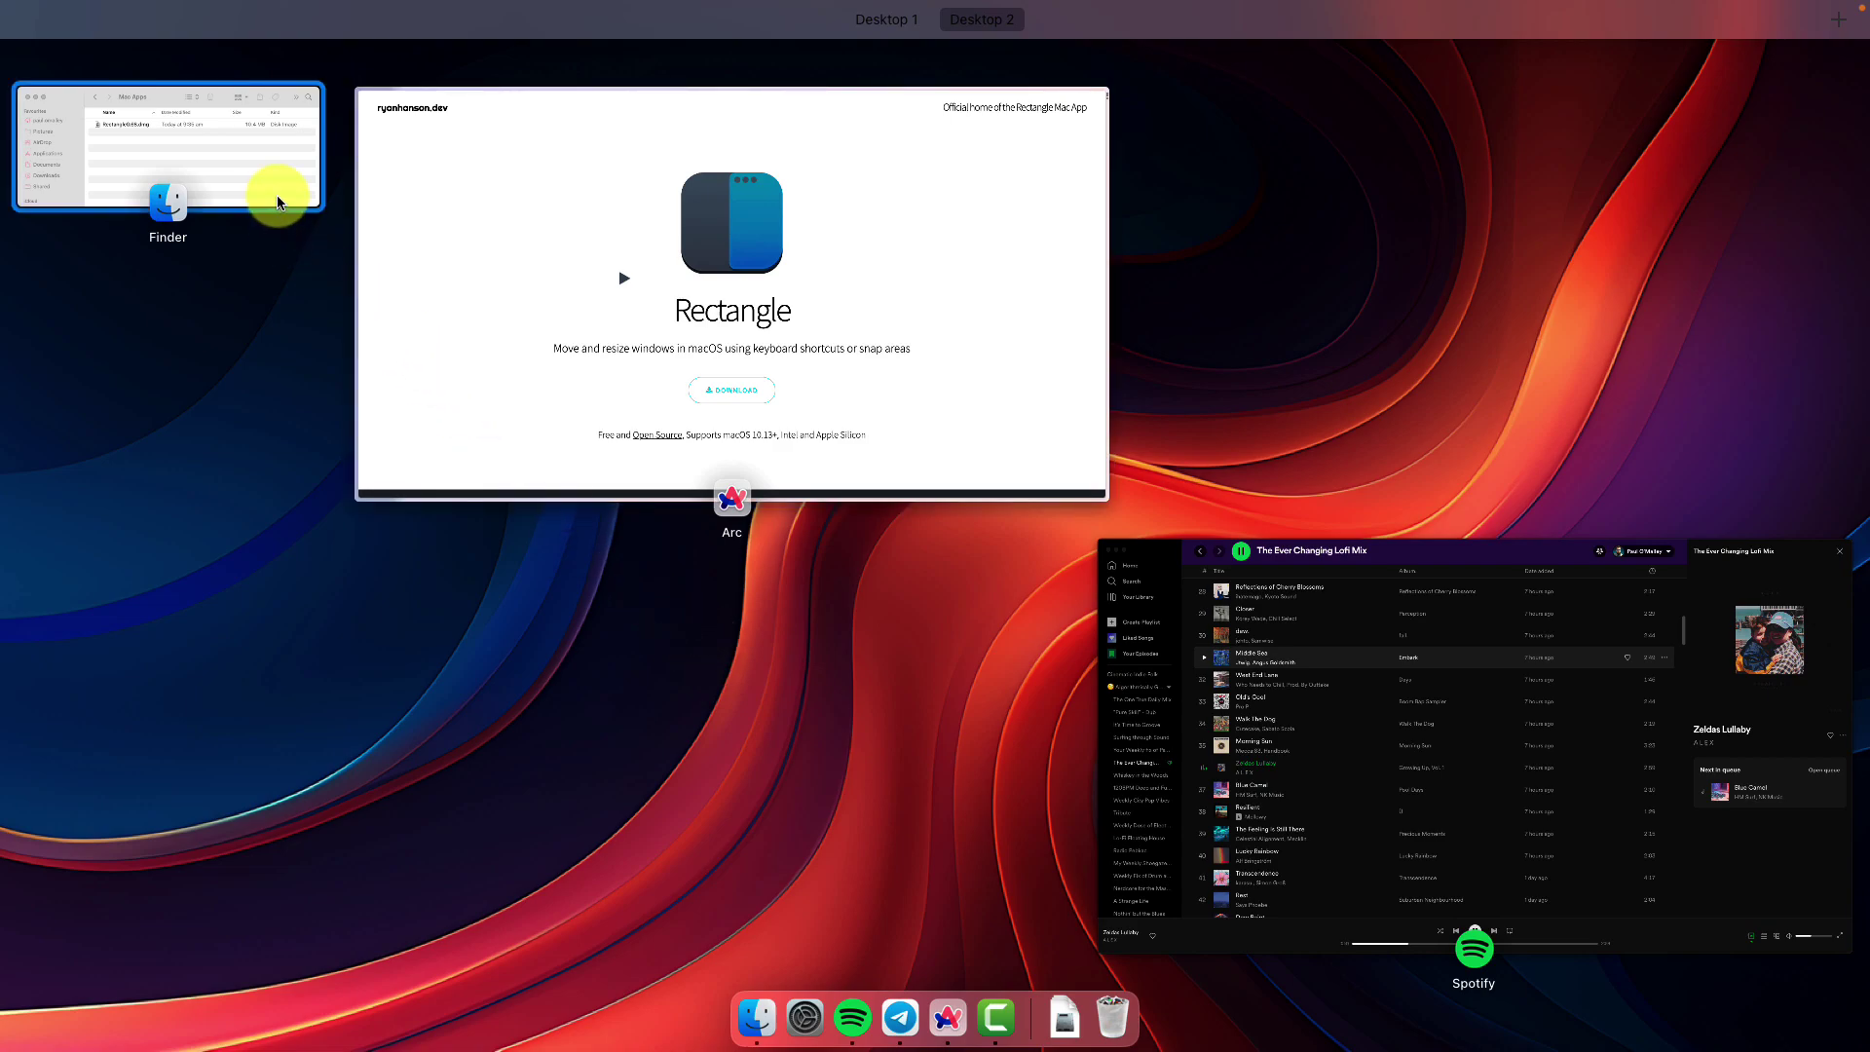
pyautogui.click(279, 210)
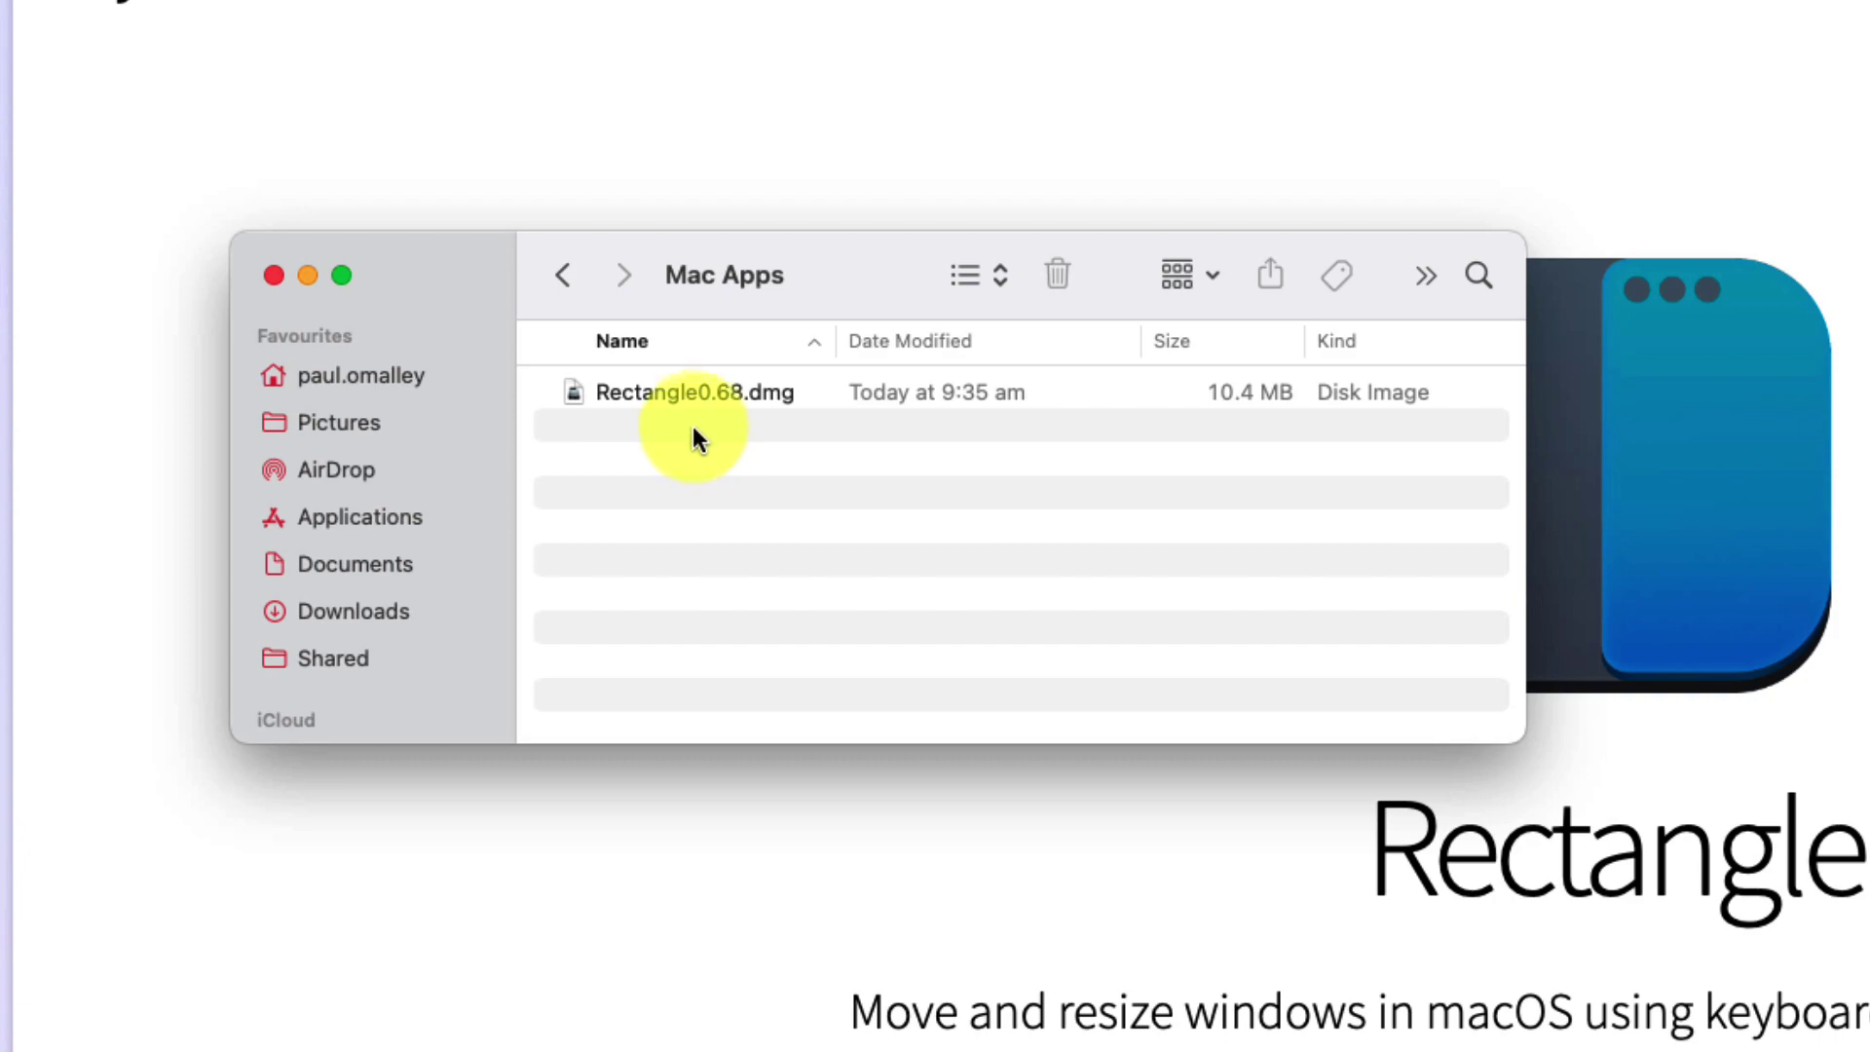
pyautogui.click(694, 390)
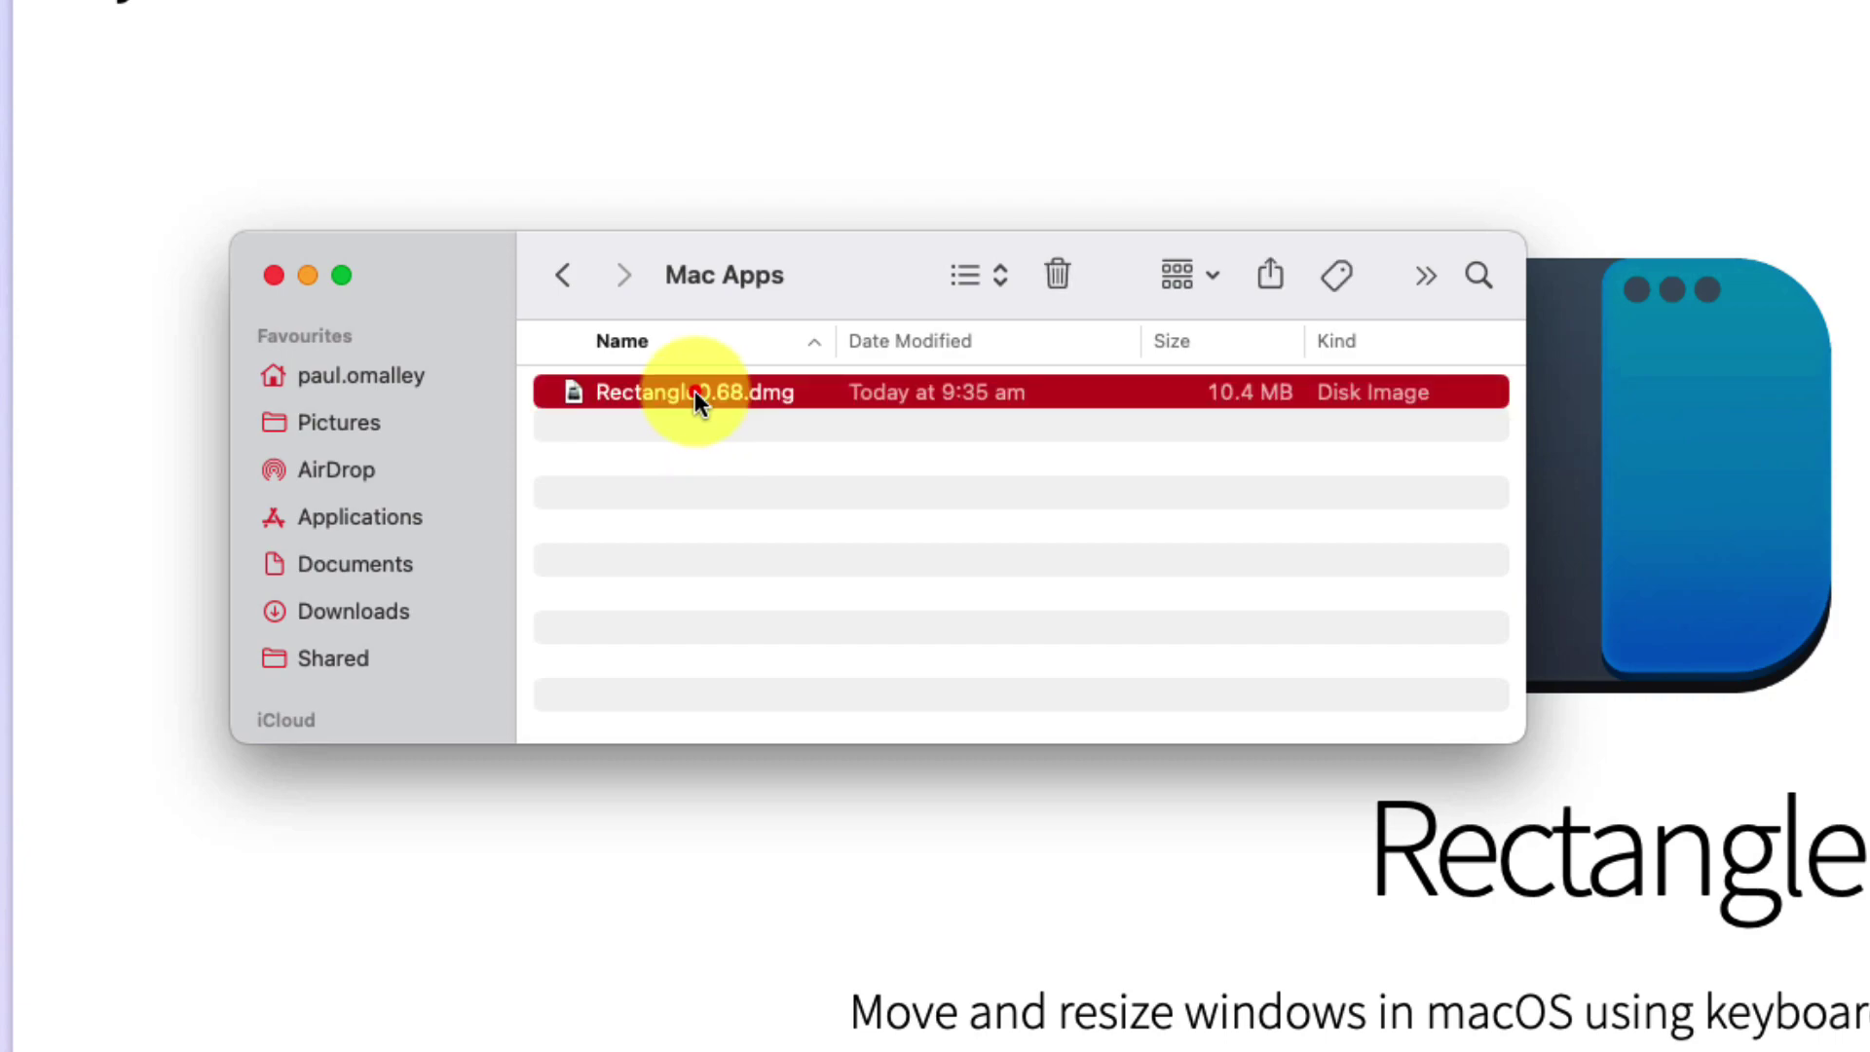
pyautogui.doubleClick(694, 389)
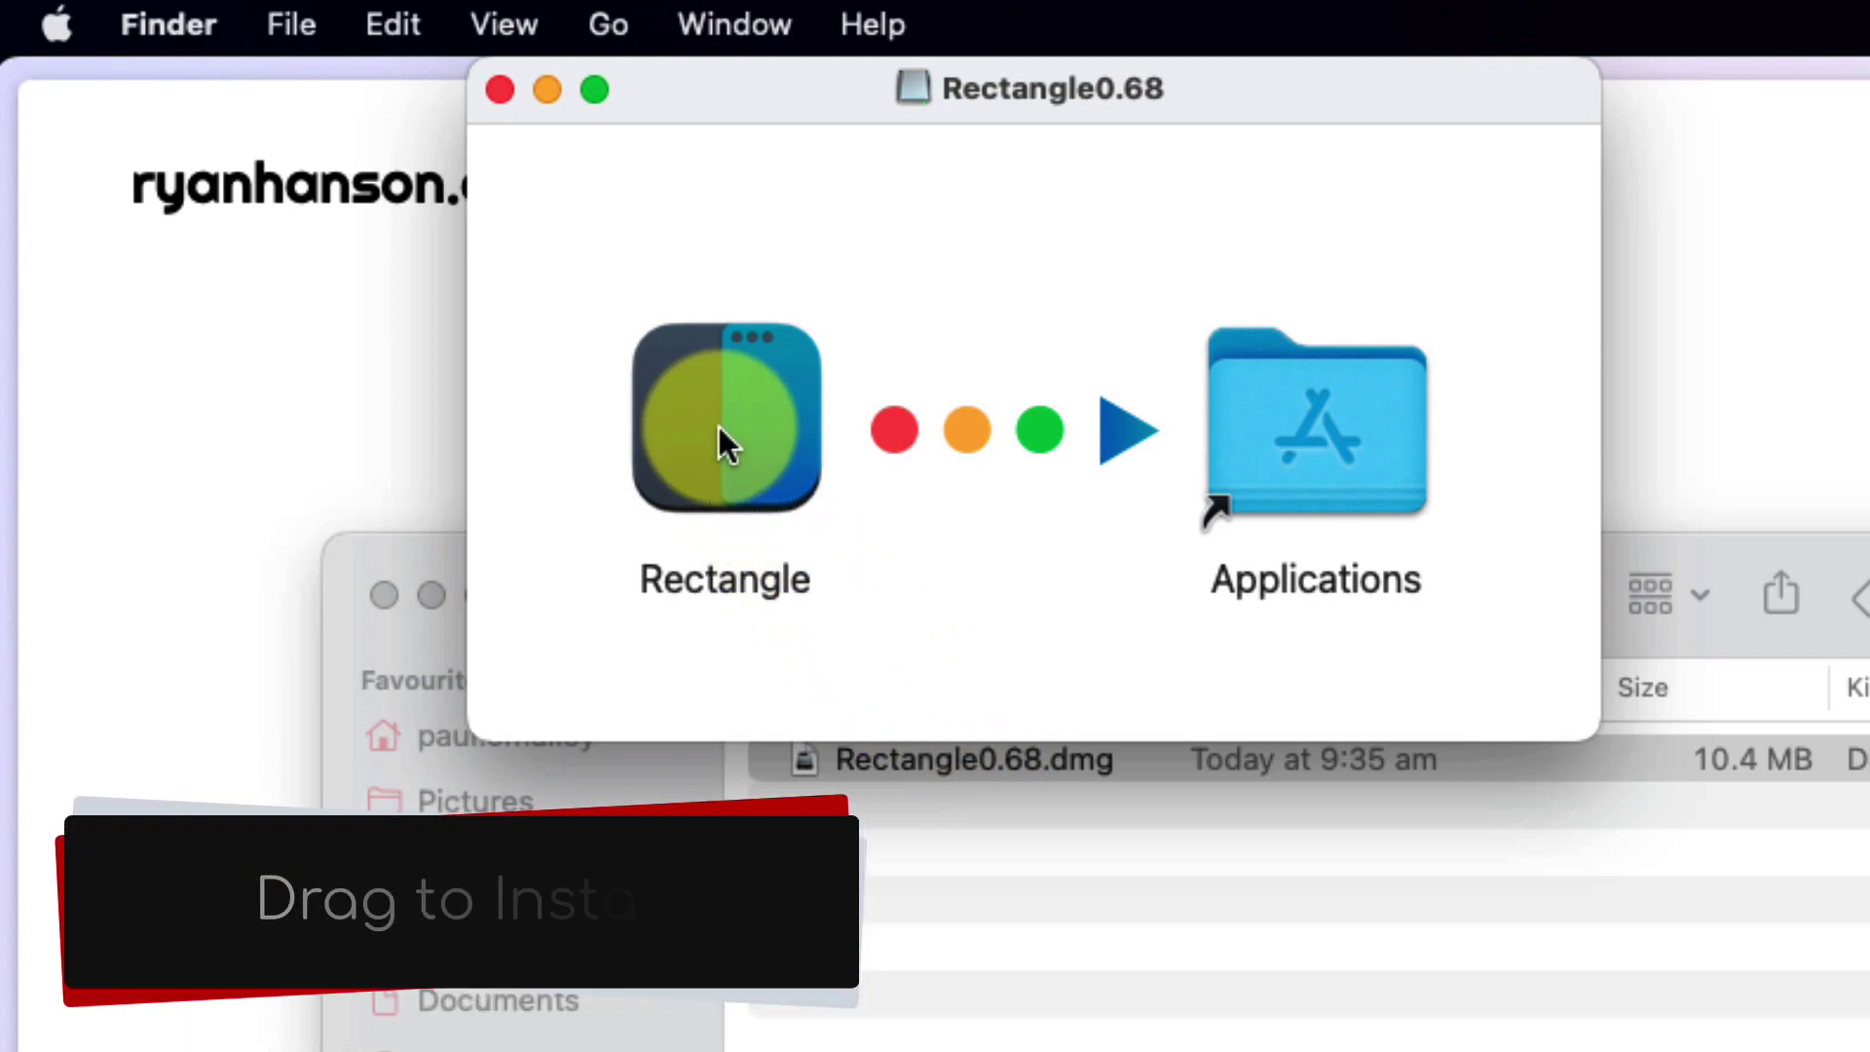
# Step: Copy the Rectangle app into Applications and close the disk image window
pyautogui.click(719, 427)
pyautogui.moveTo(719, 426); pyautogui.dragTo(1379, 438)
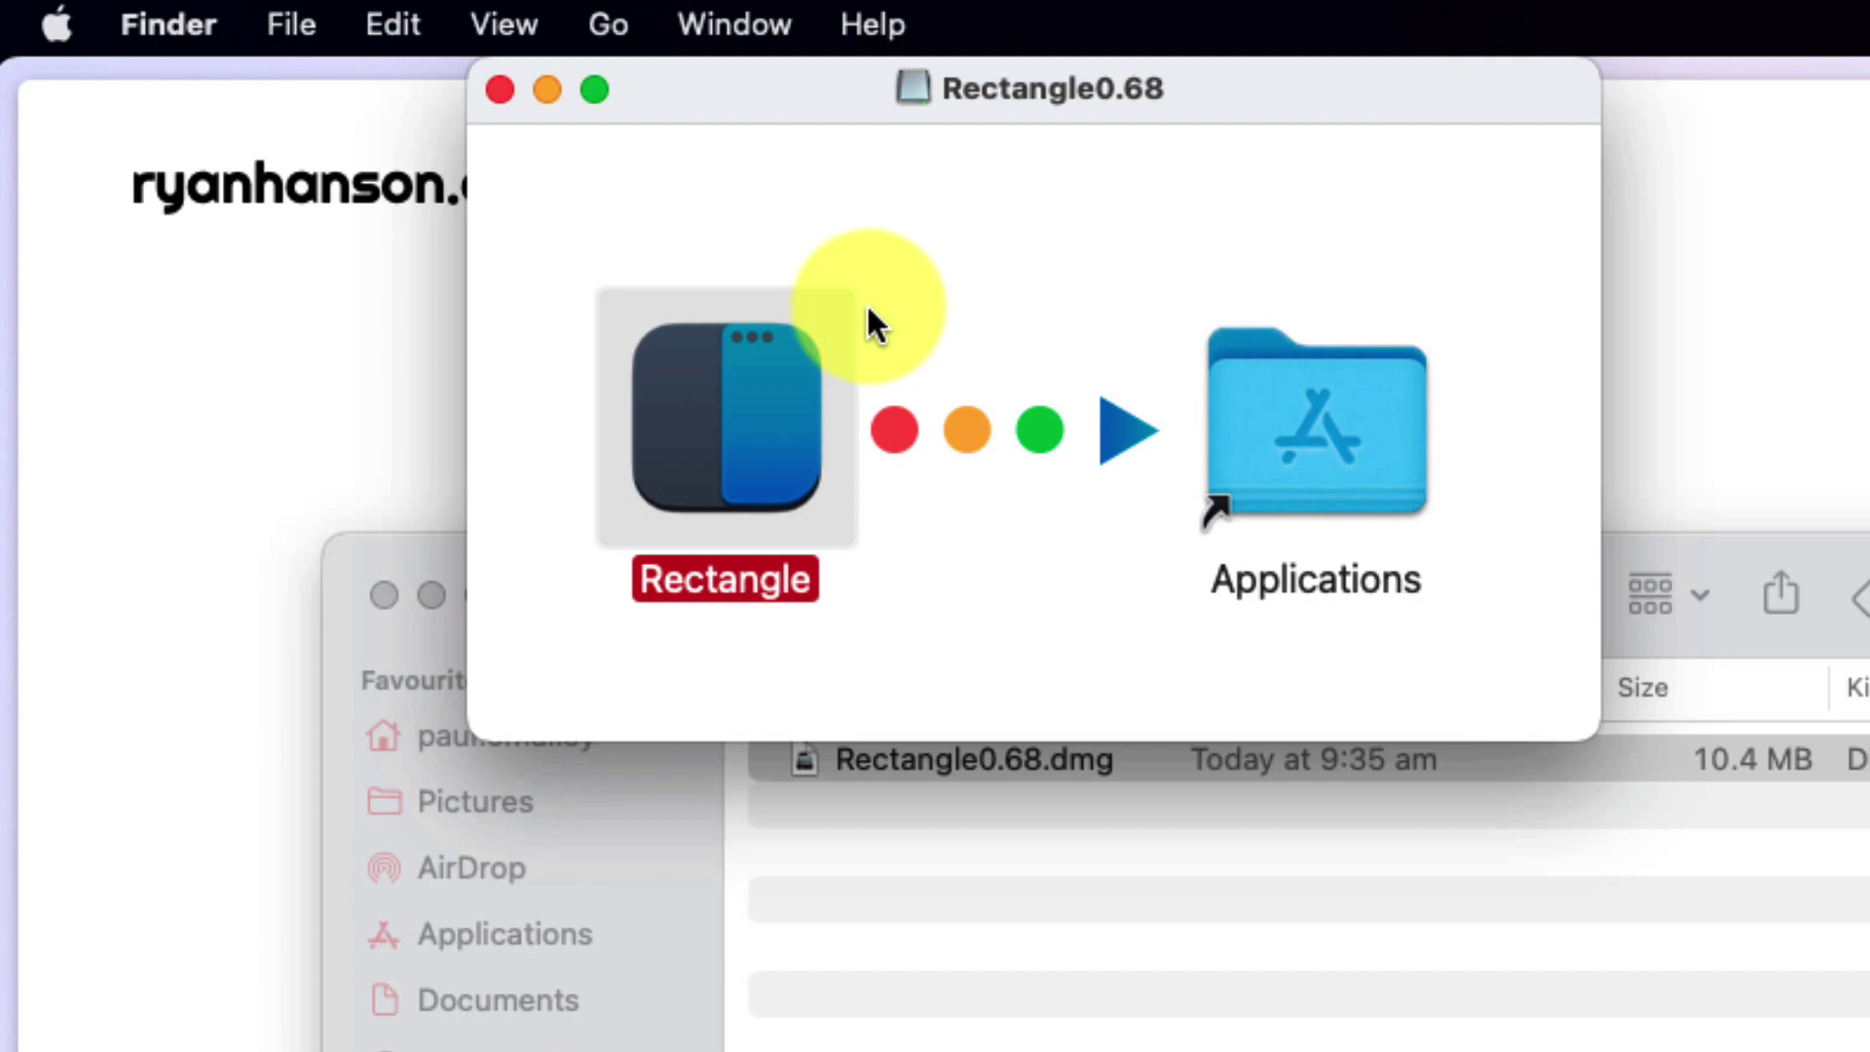
pyautogui.click(499, 89)
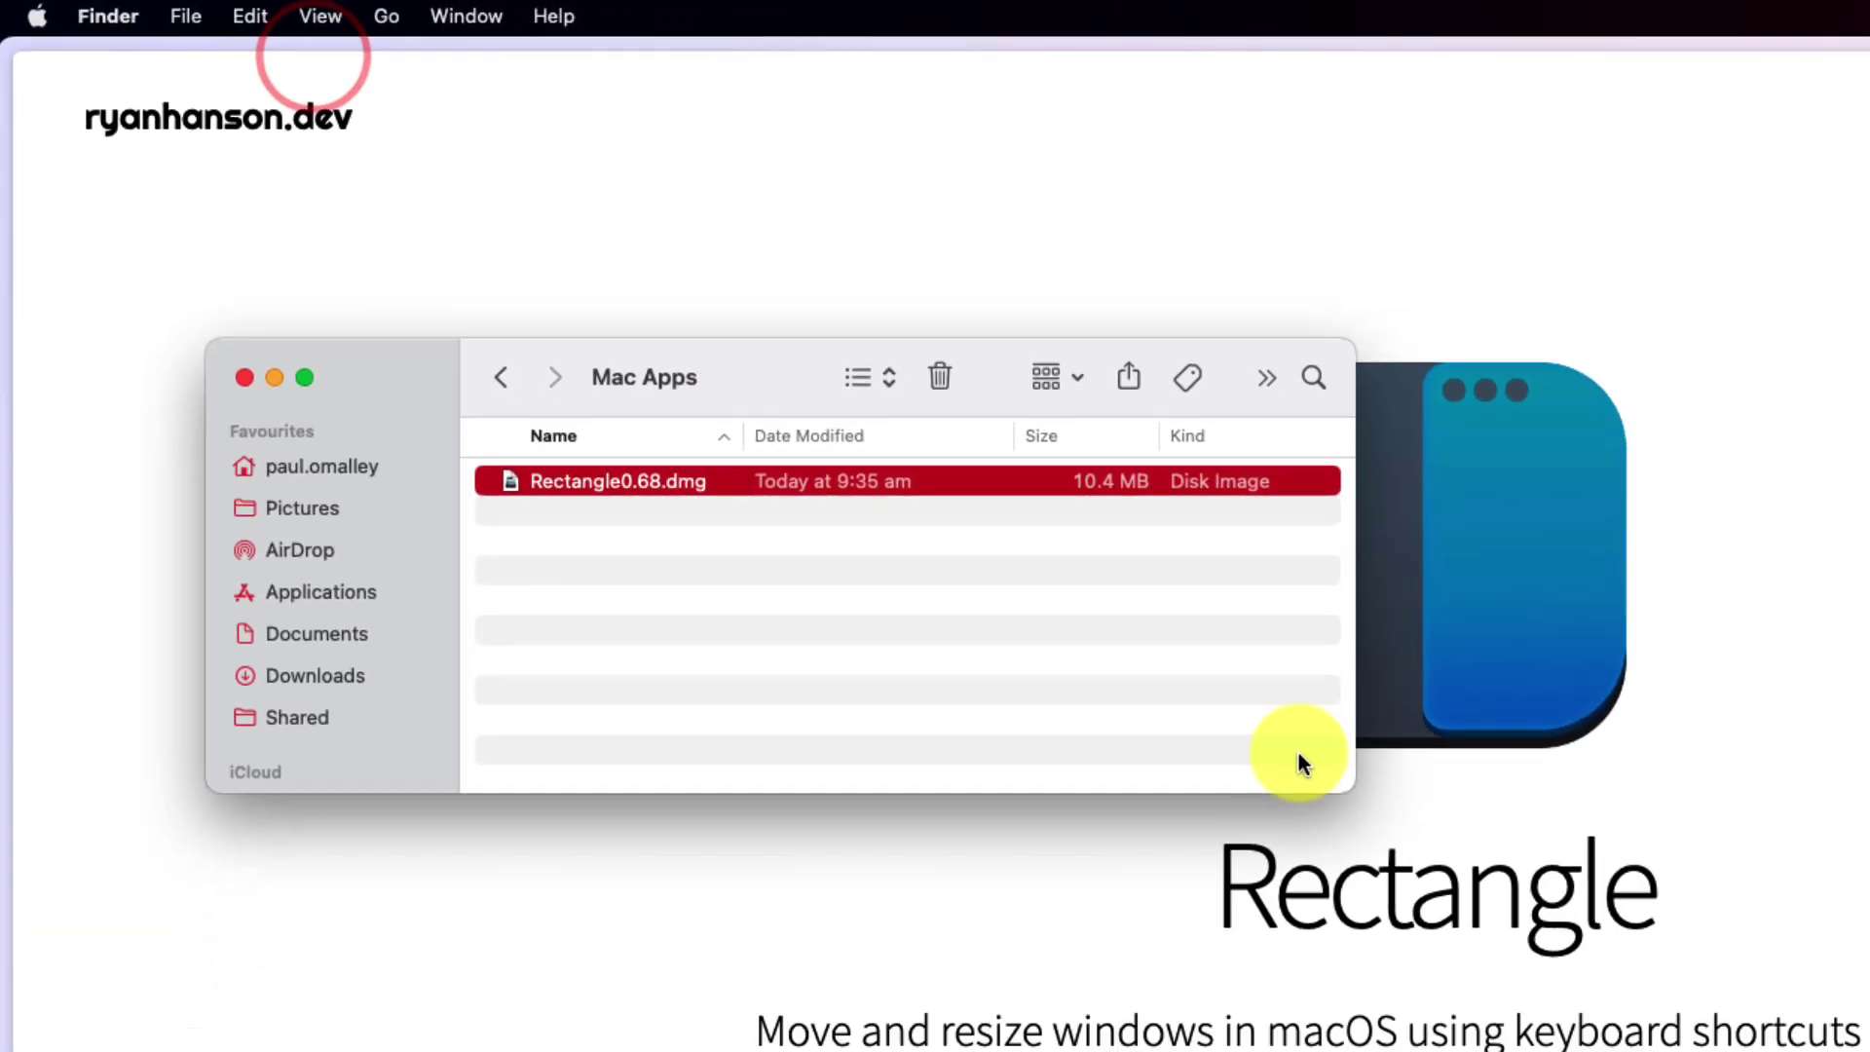
# Step: Launch Rectangle through Spotlight and approve opening the downloaded app
pyautogui.press('super+space')
pyautogui.write('r')
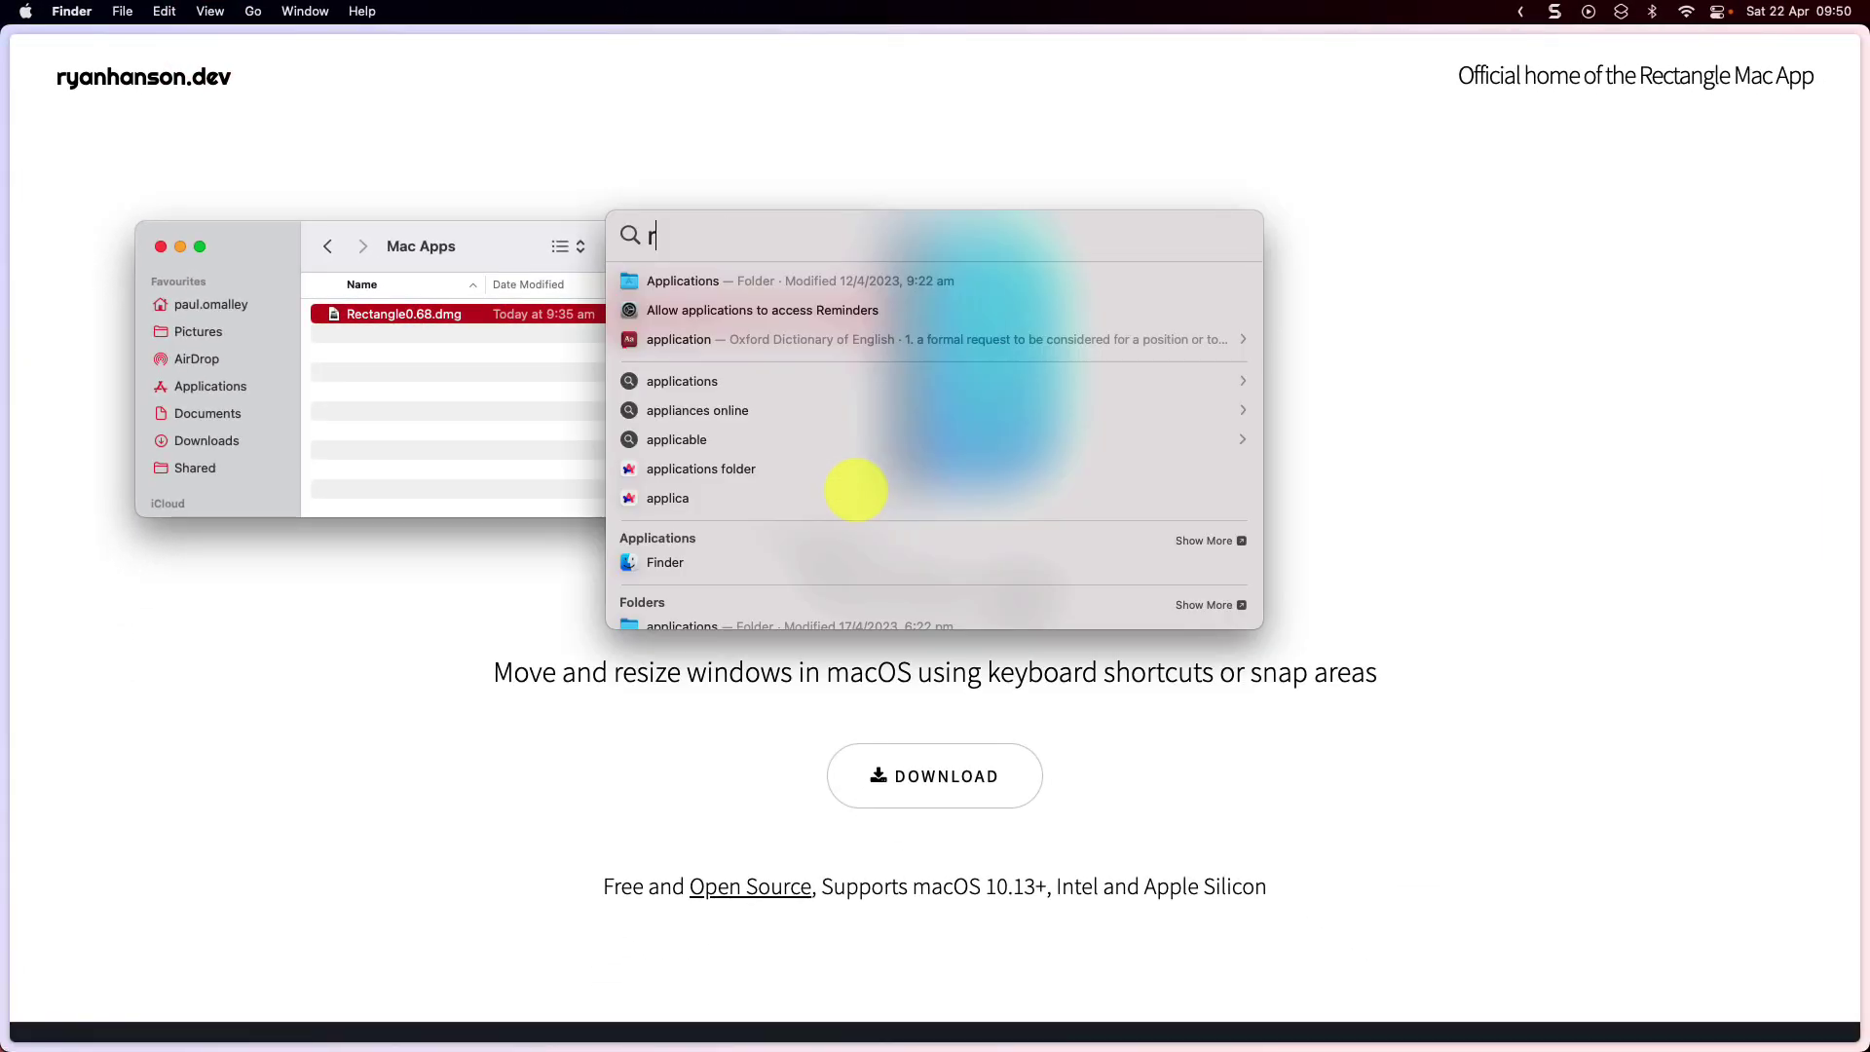
pyautogui.write('ectangle')
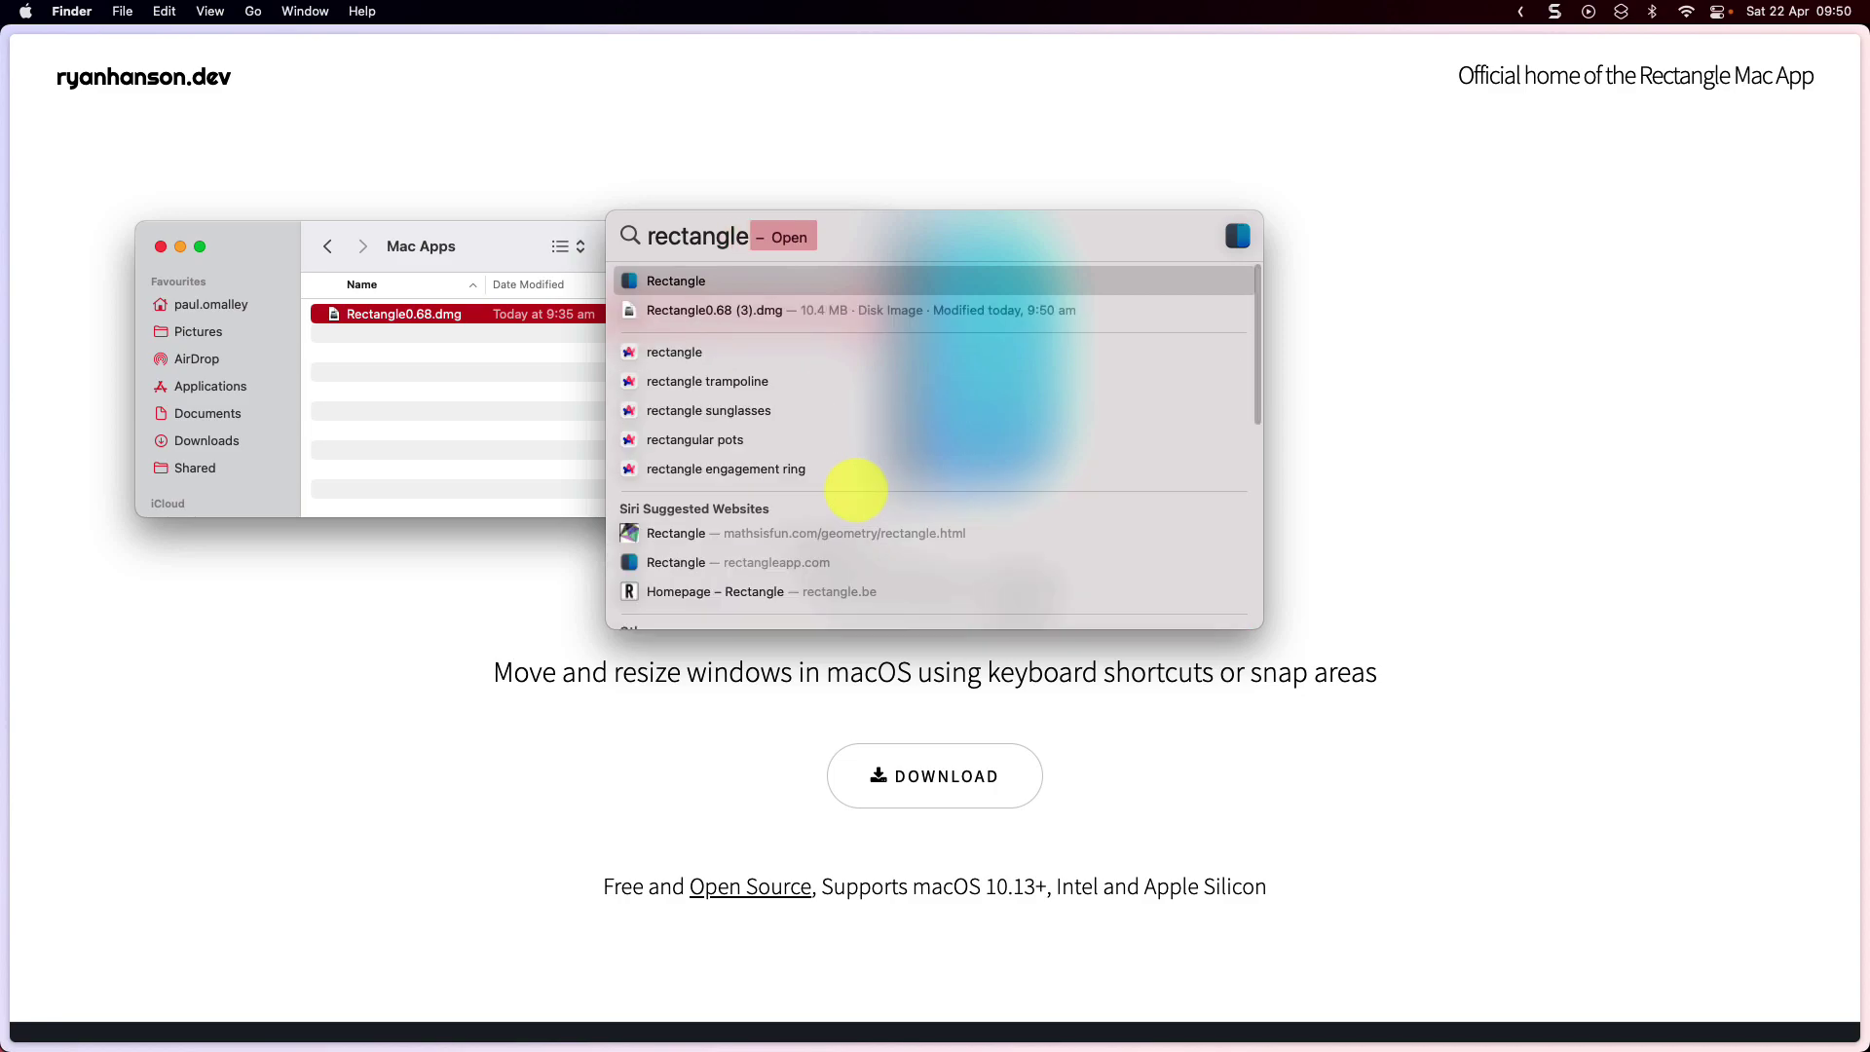
pyautogui.click(688, 280)
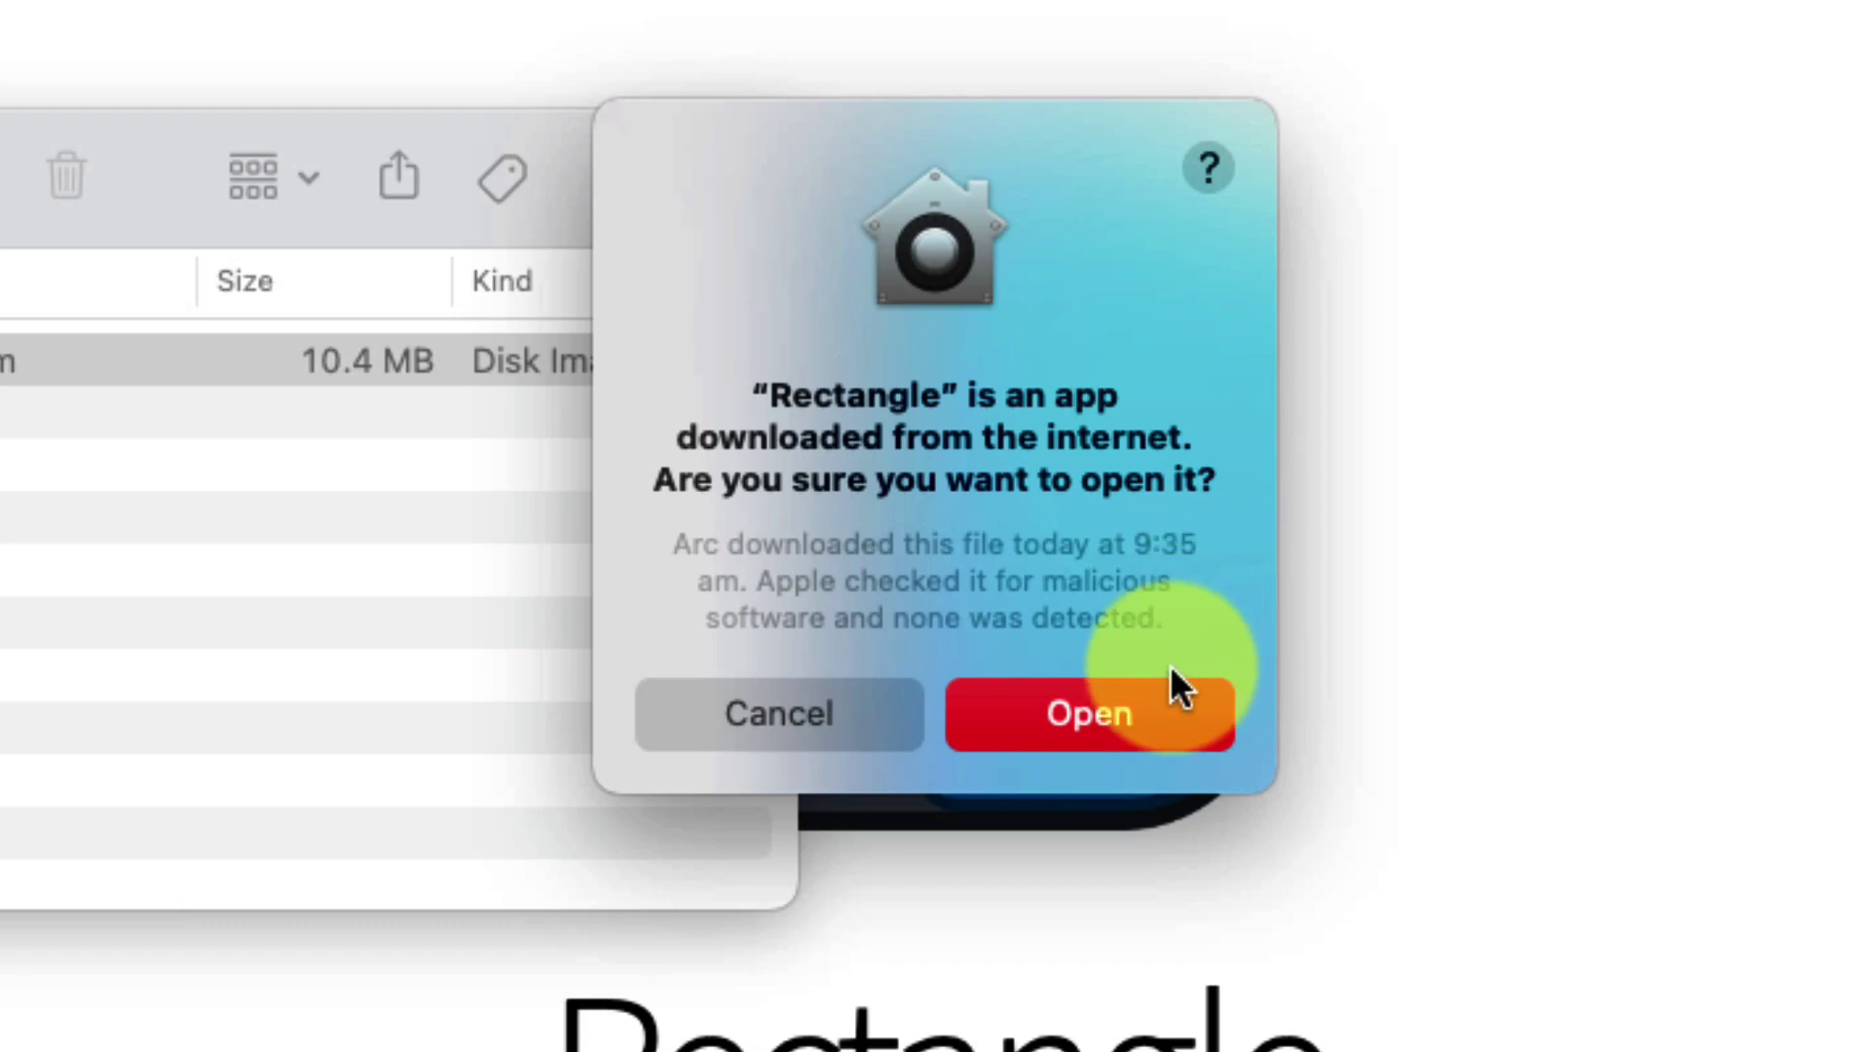
pyautogui.click(1150, 721)
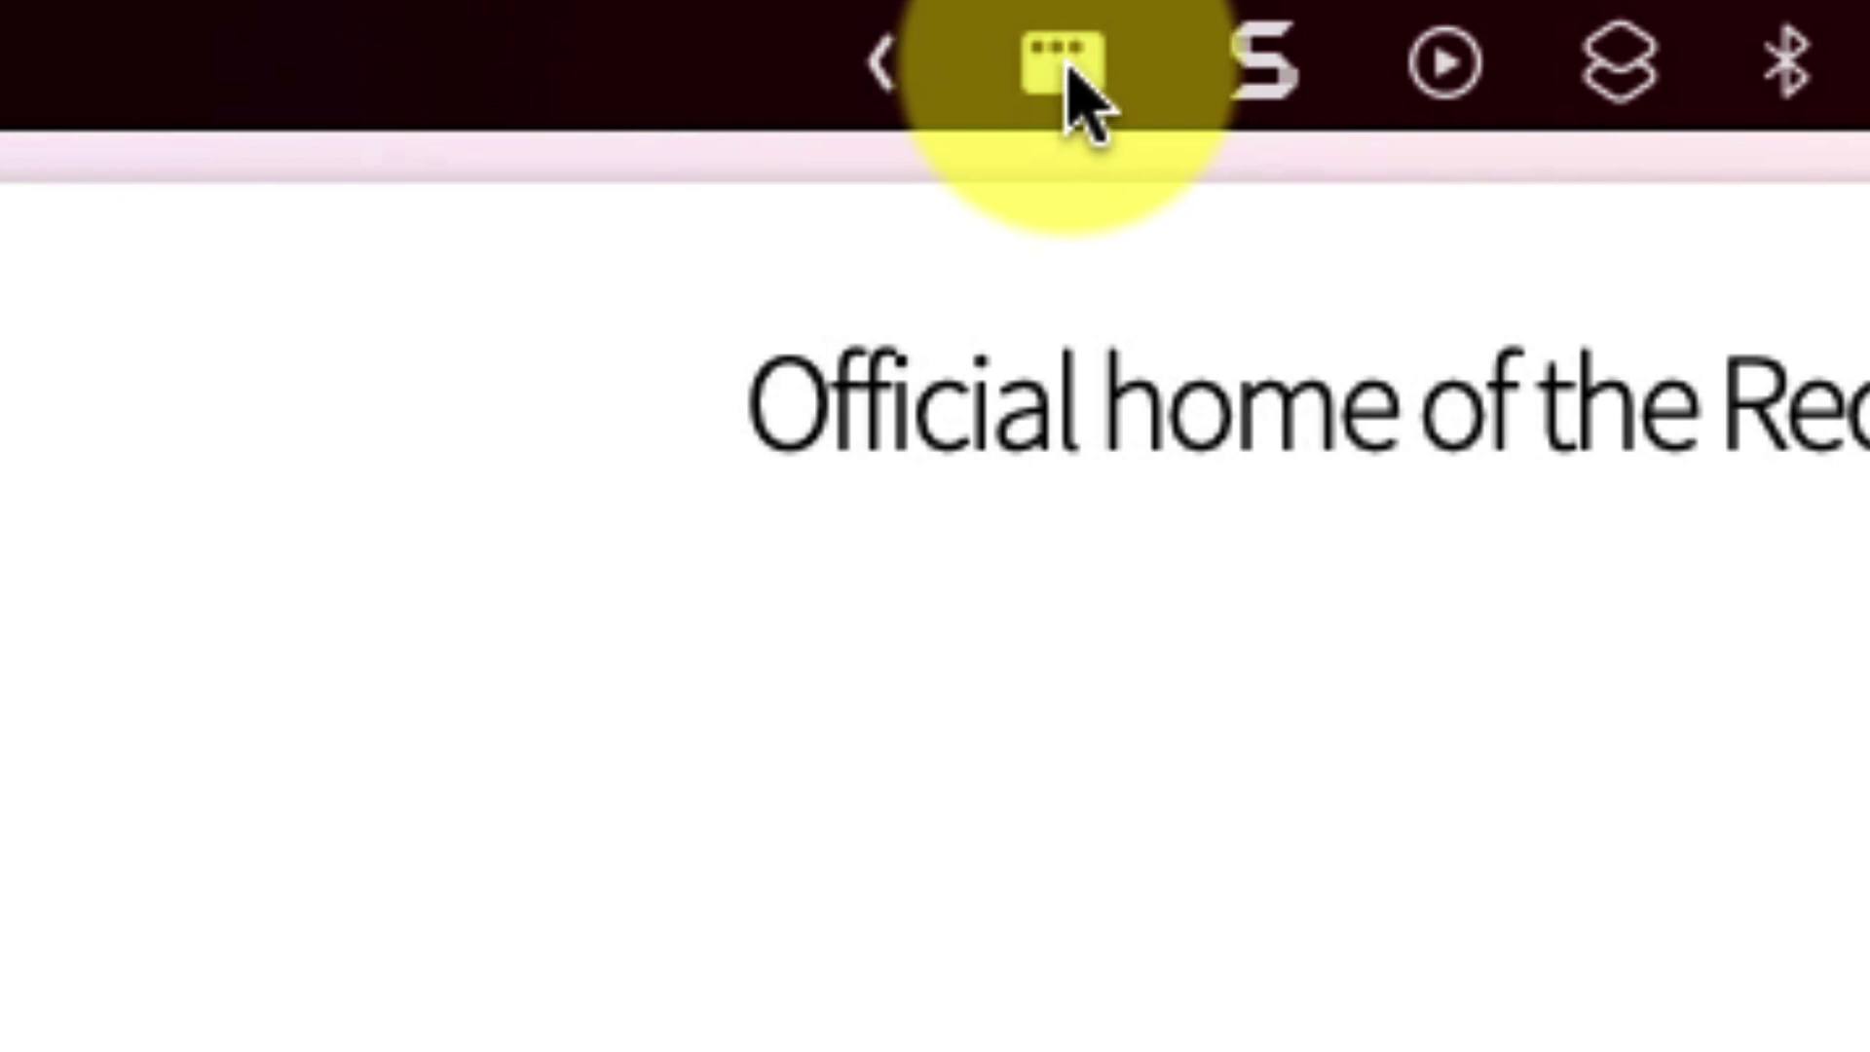
# Step: Open Rectangle's Preferences from its menu-bar icon
pyautogui.click(1064, 73)
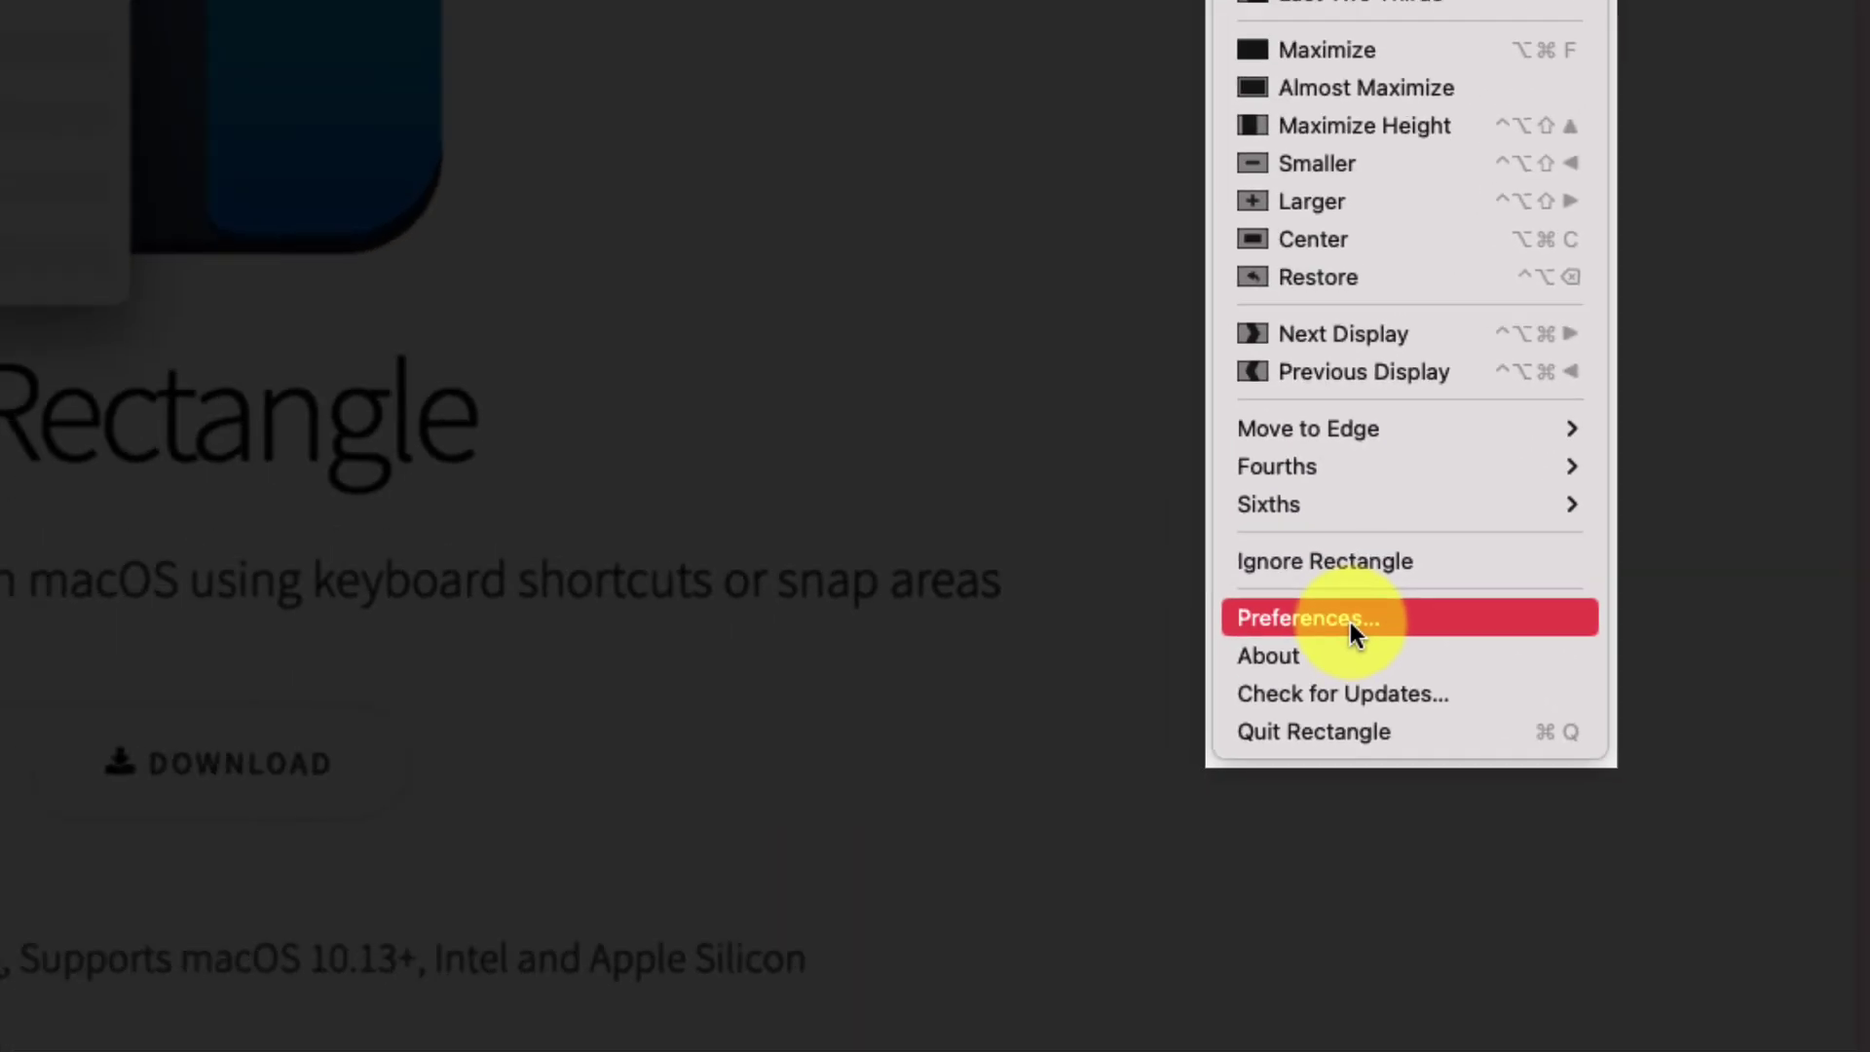
pyautogui.click(810, 443)
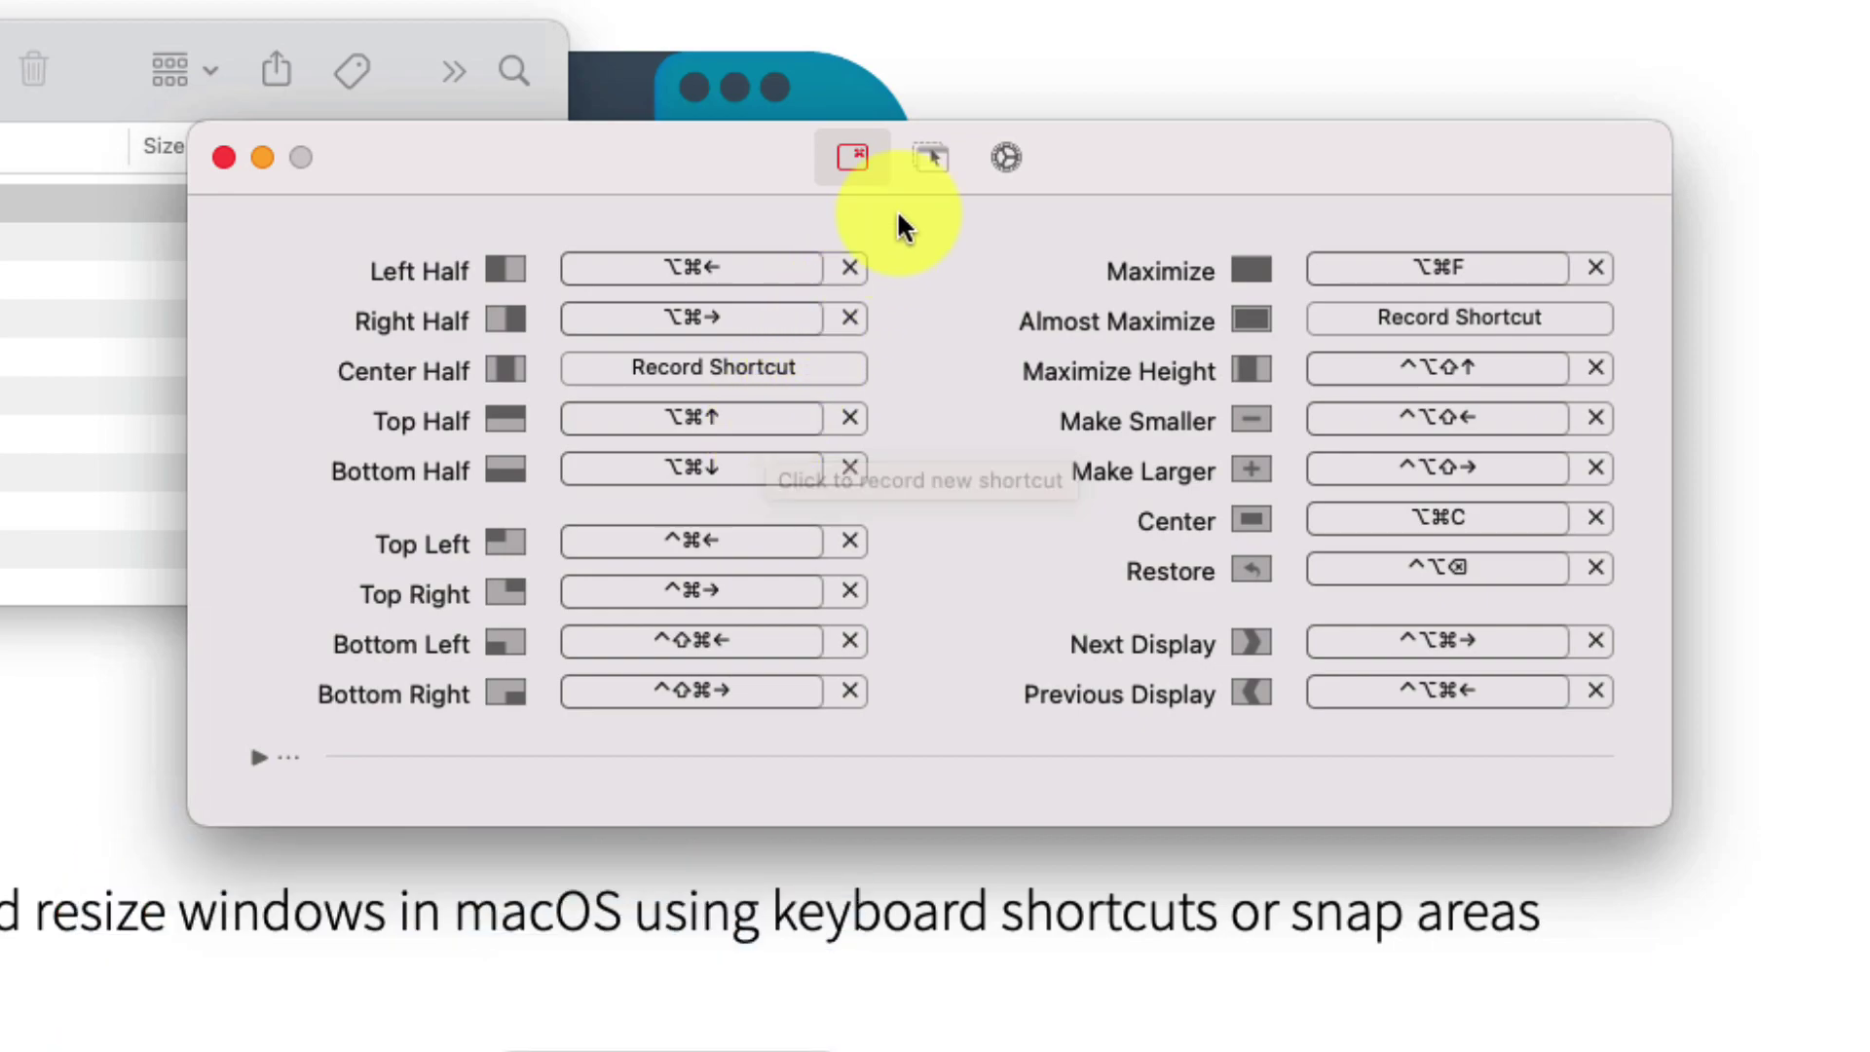
# Step: In the Snap Areas settings, set the top-left corner snap to Top Left
pyautogui.click(927, 167)
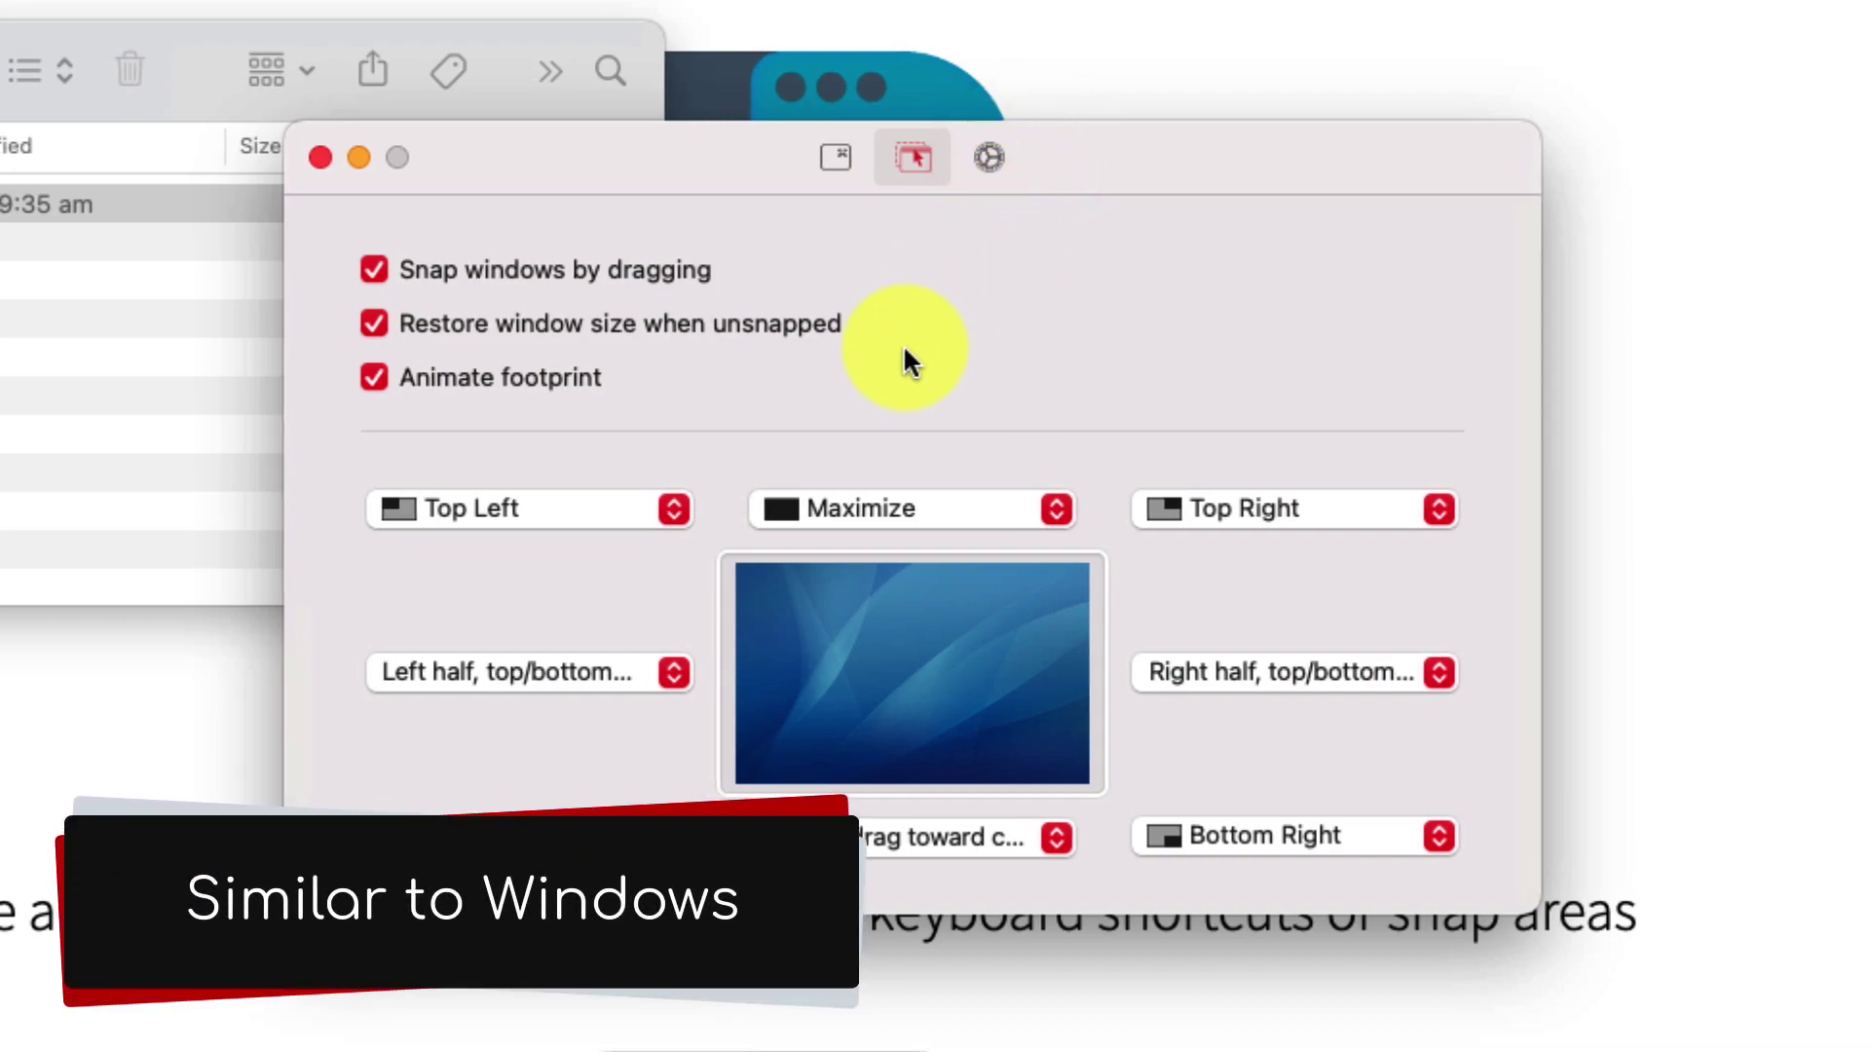
pyautogui.click(622, 509)
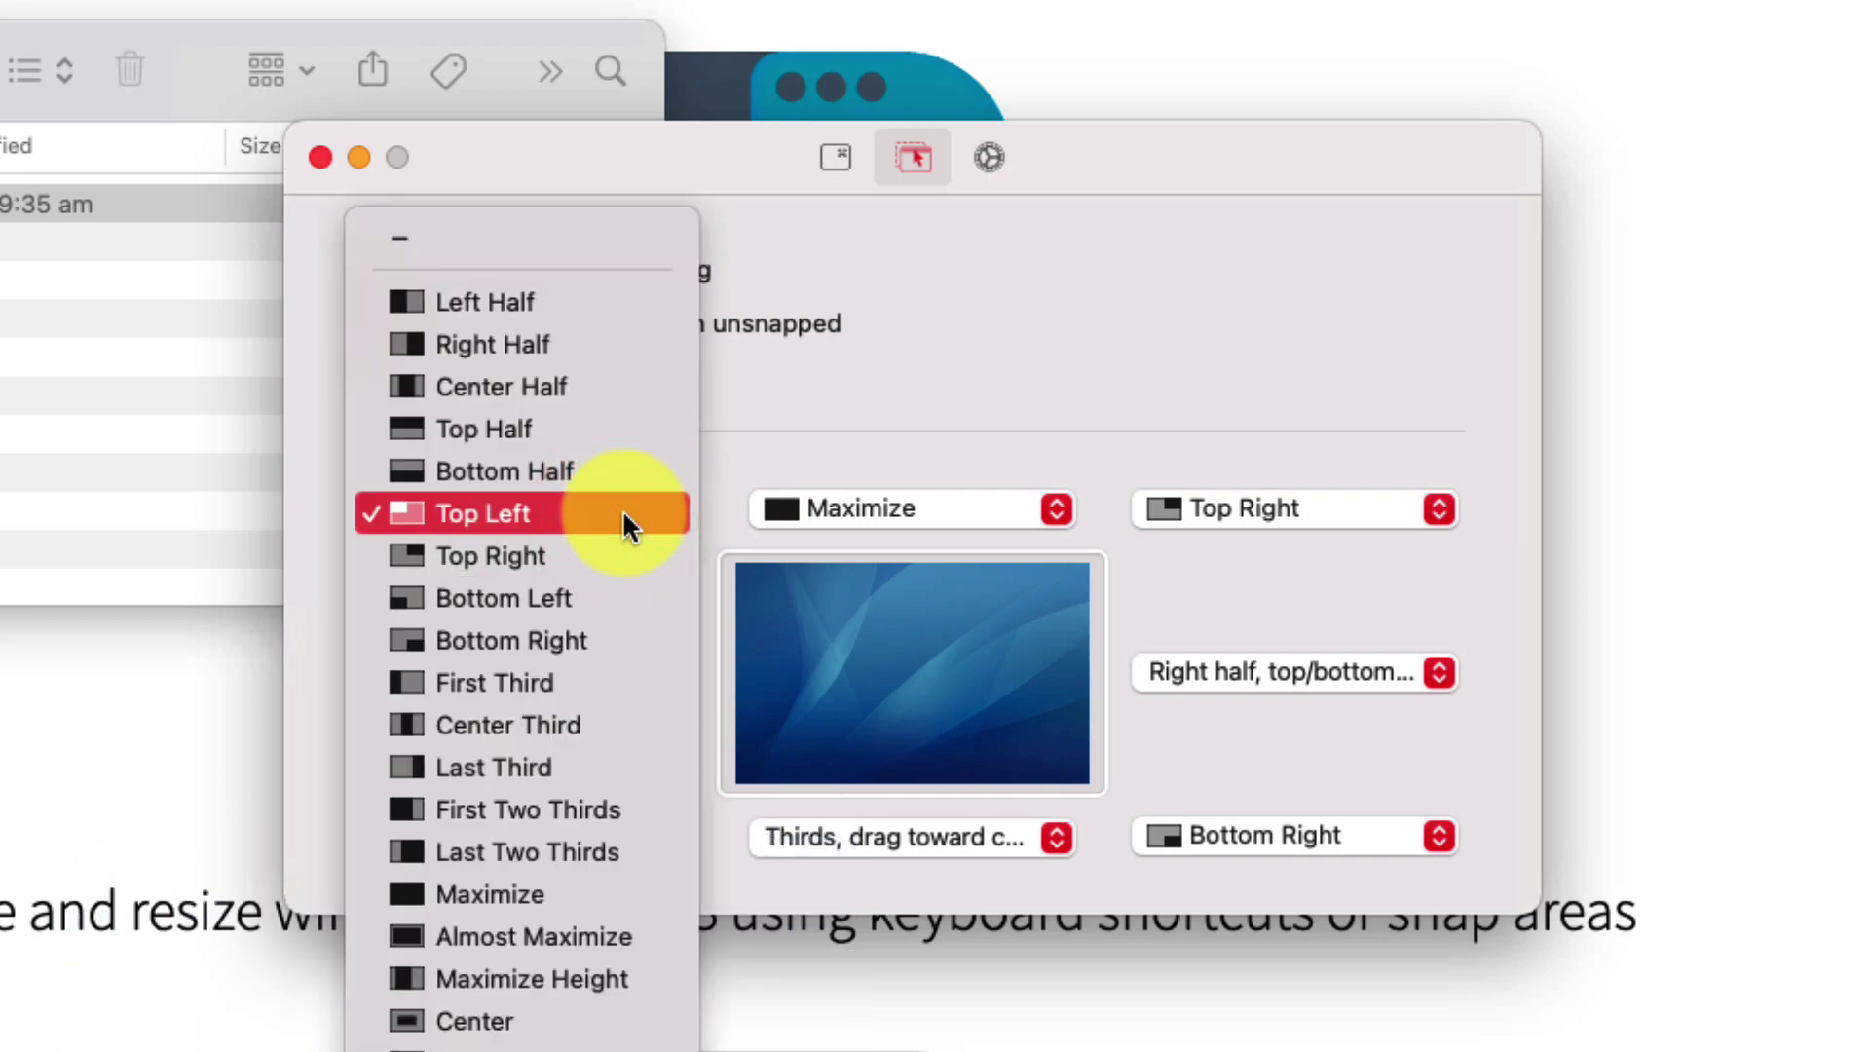
pyautogui.click(484, 430)
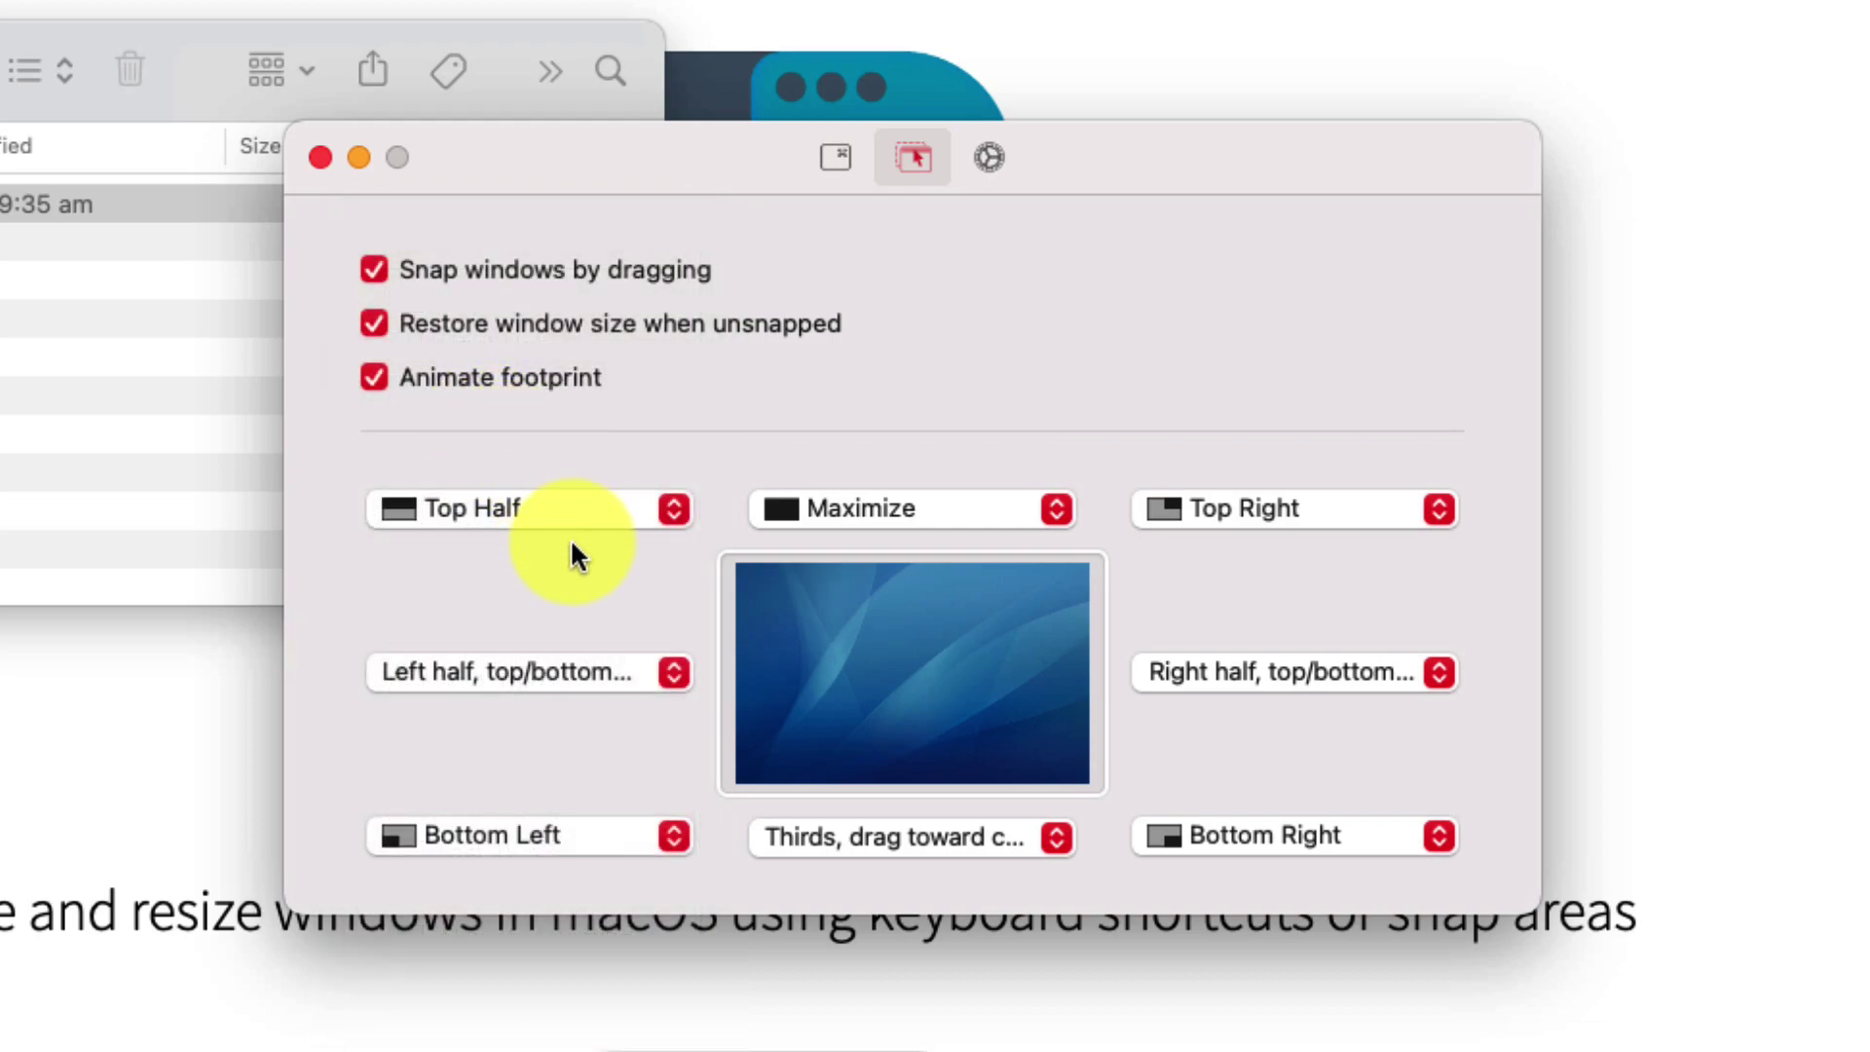
pyautogui.click(552, 516)
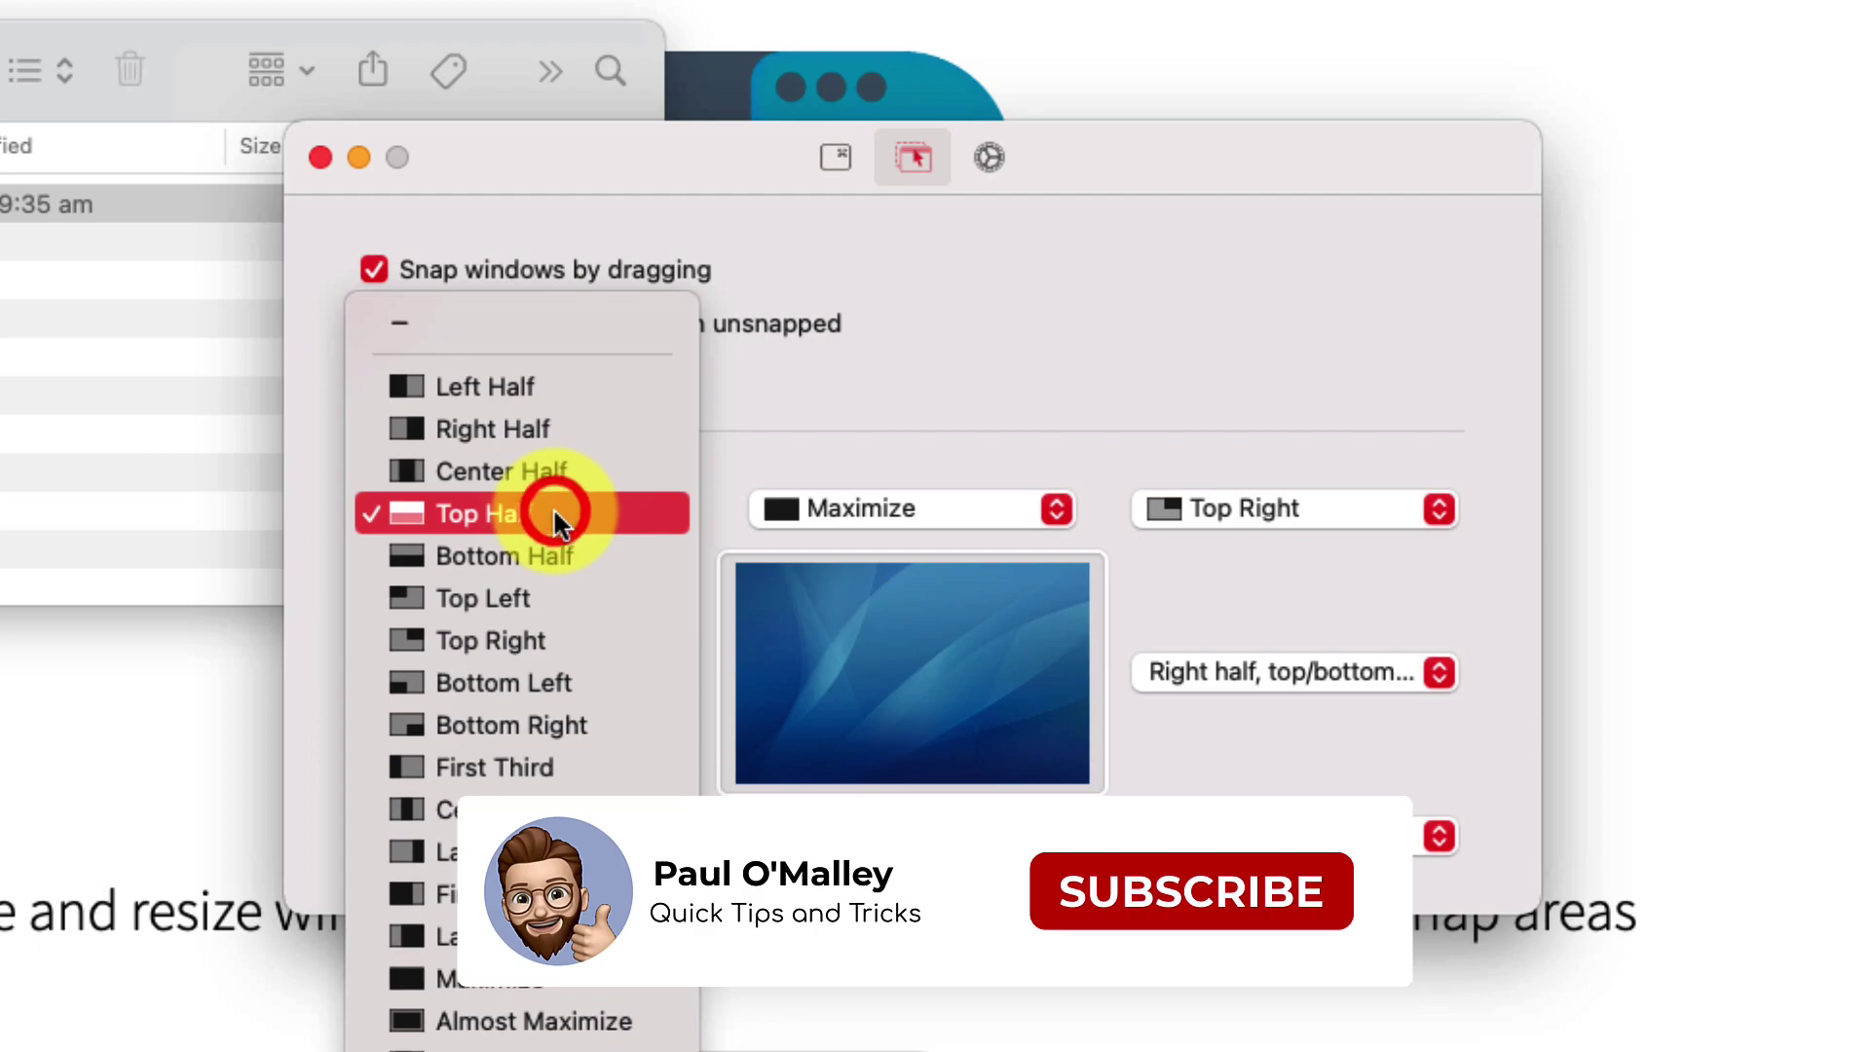
pyautogui.click(497, 601)
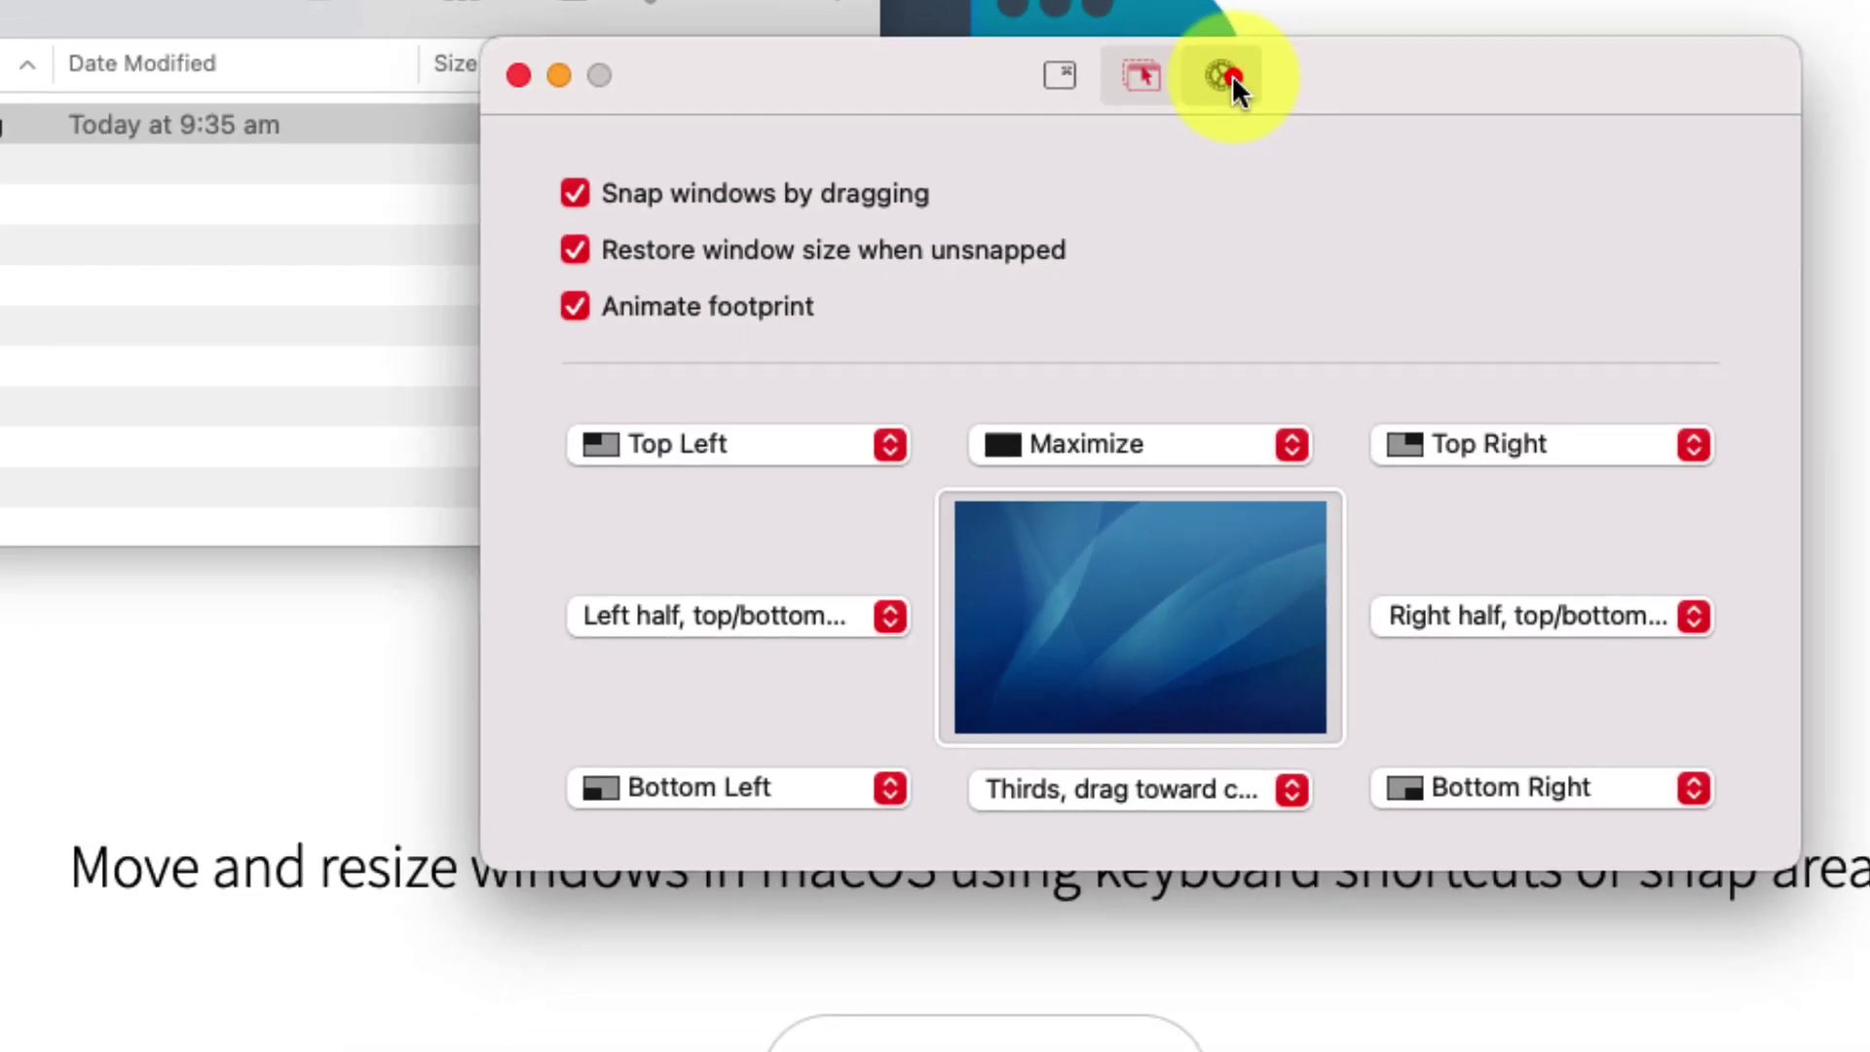
# Step: Enable Launch on login in Rectangle's General settings
pyautogui.click(1676, 178)
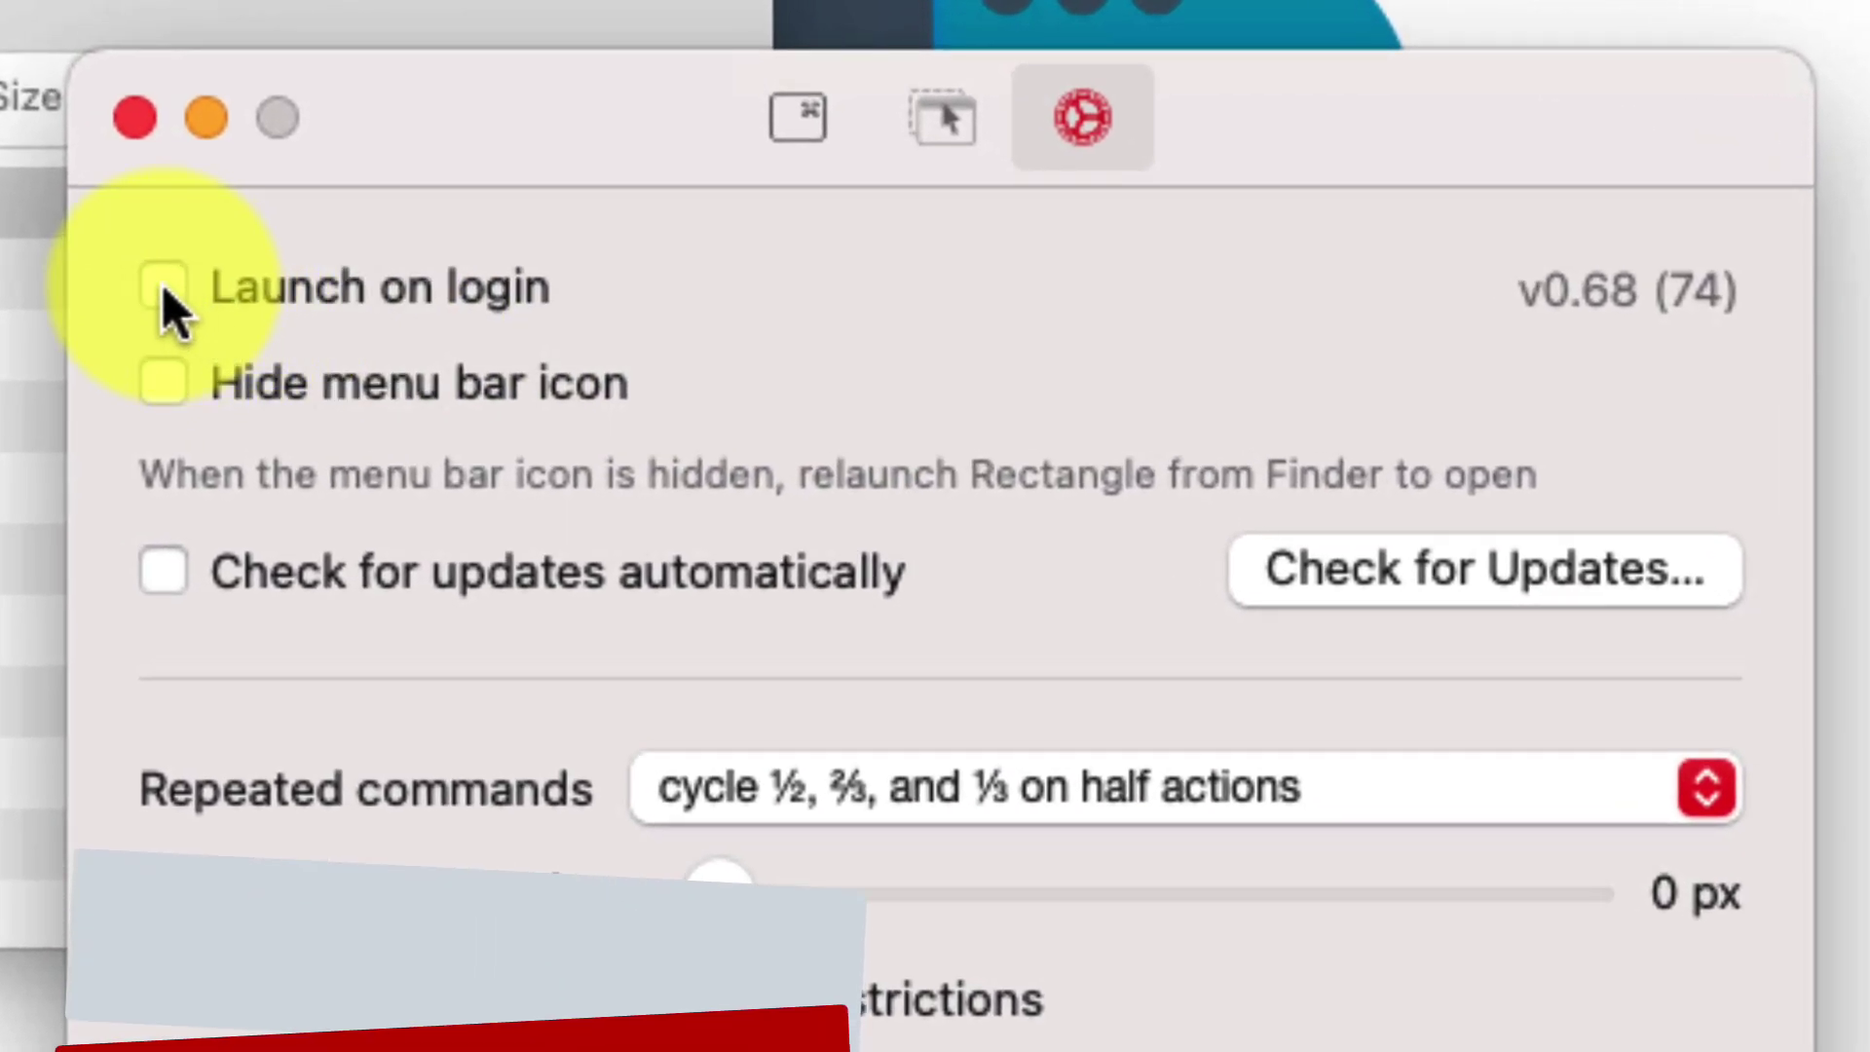
pyautogui.click(161, 285)
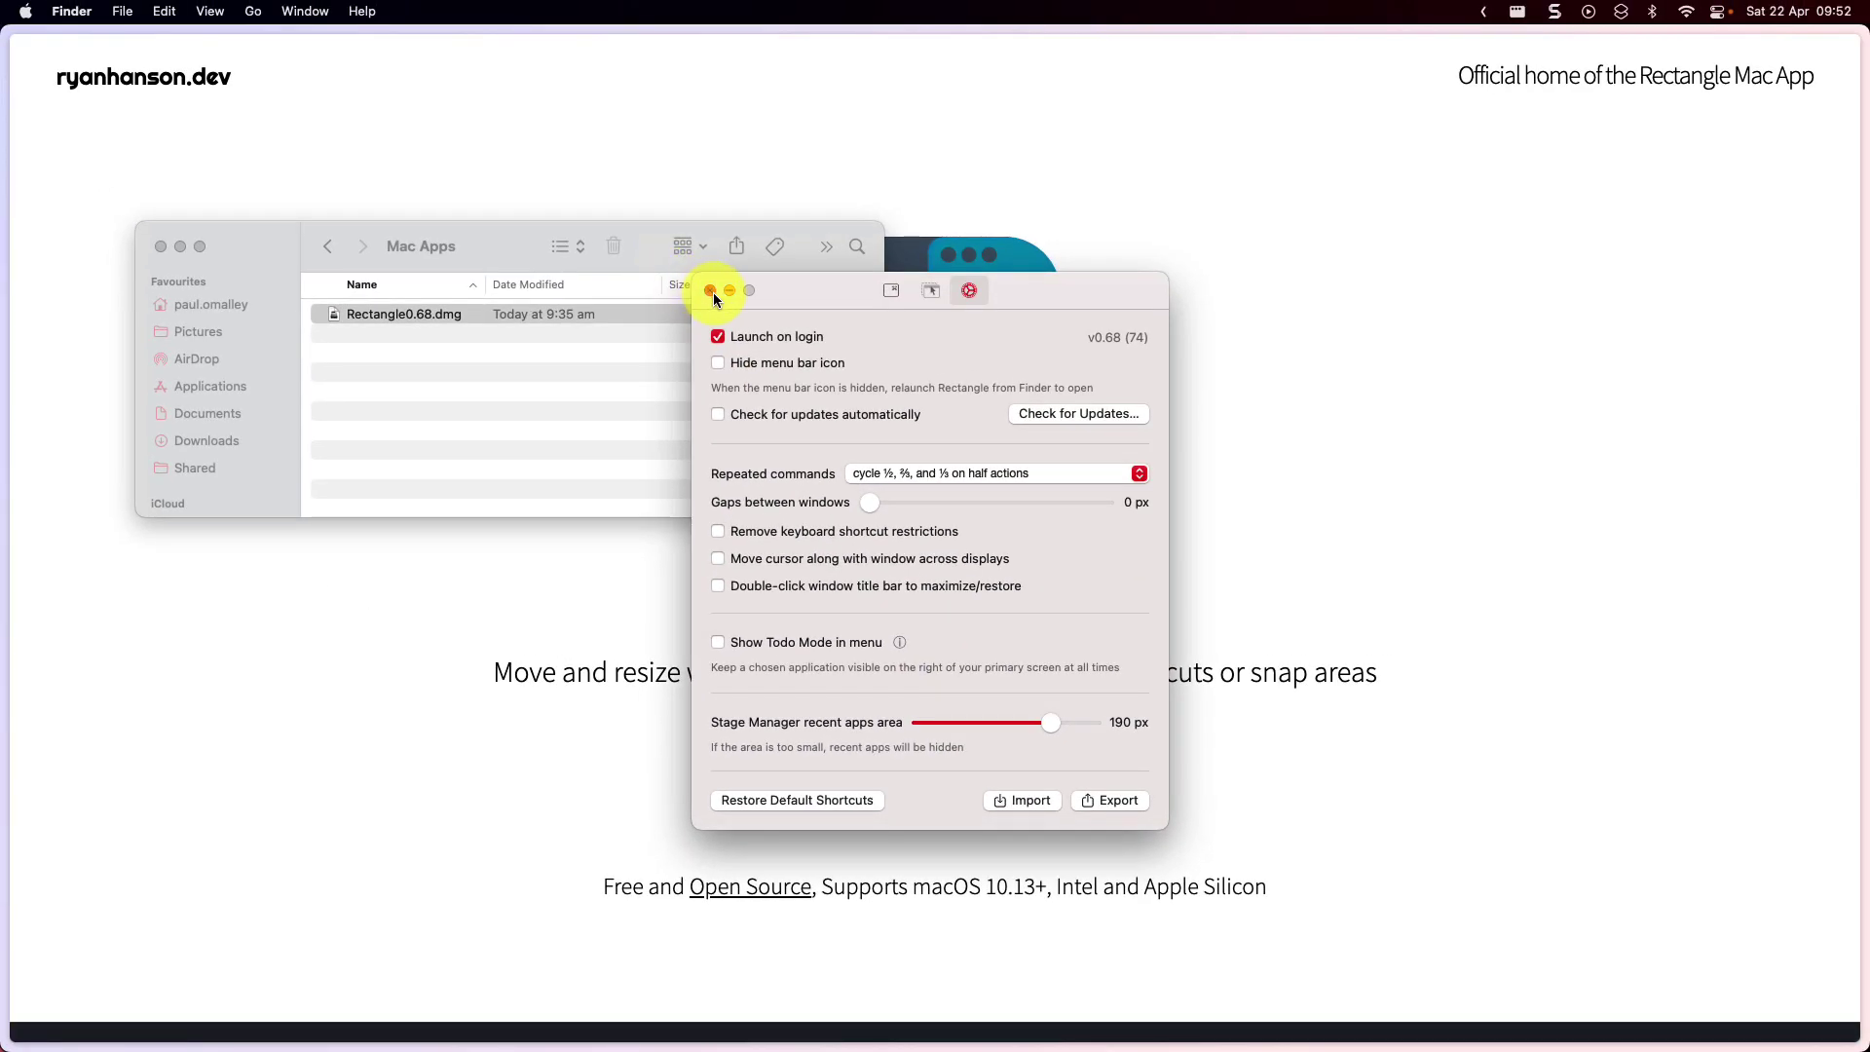
# Step: Close the preferences and snap Spotify into the right two-thirds of the screen
pyautogui.click(710, 291)
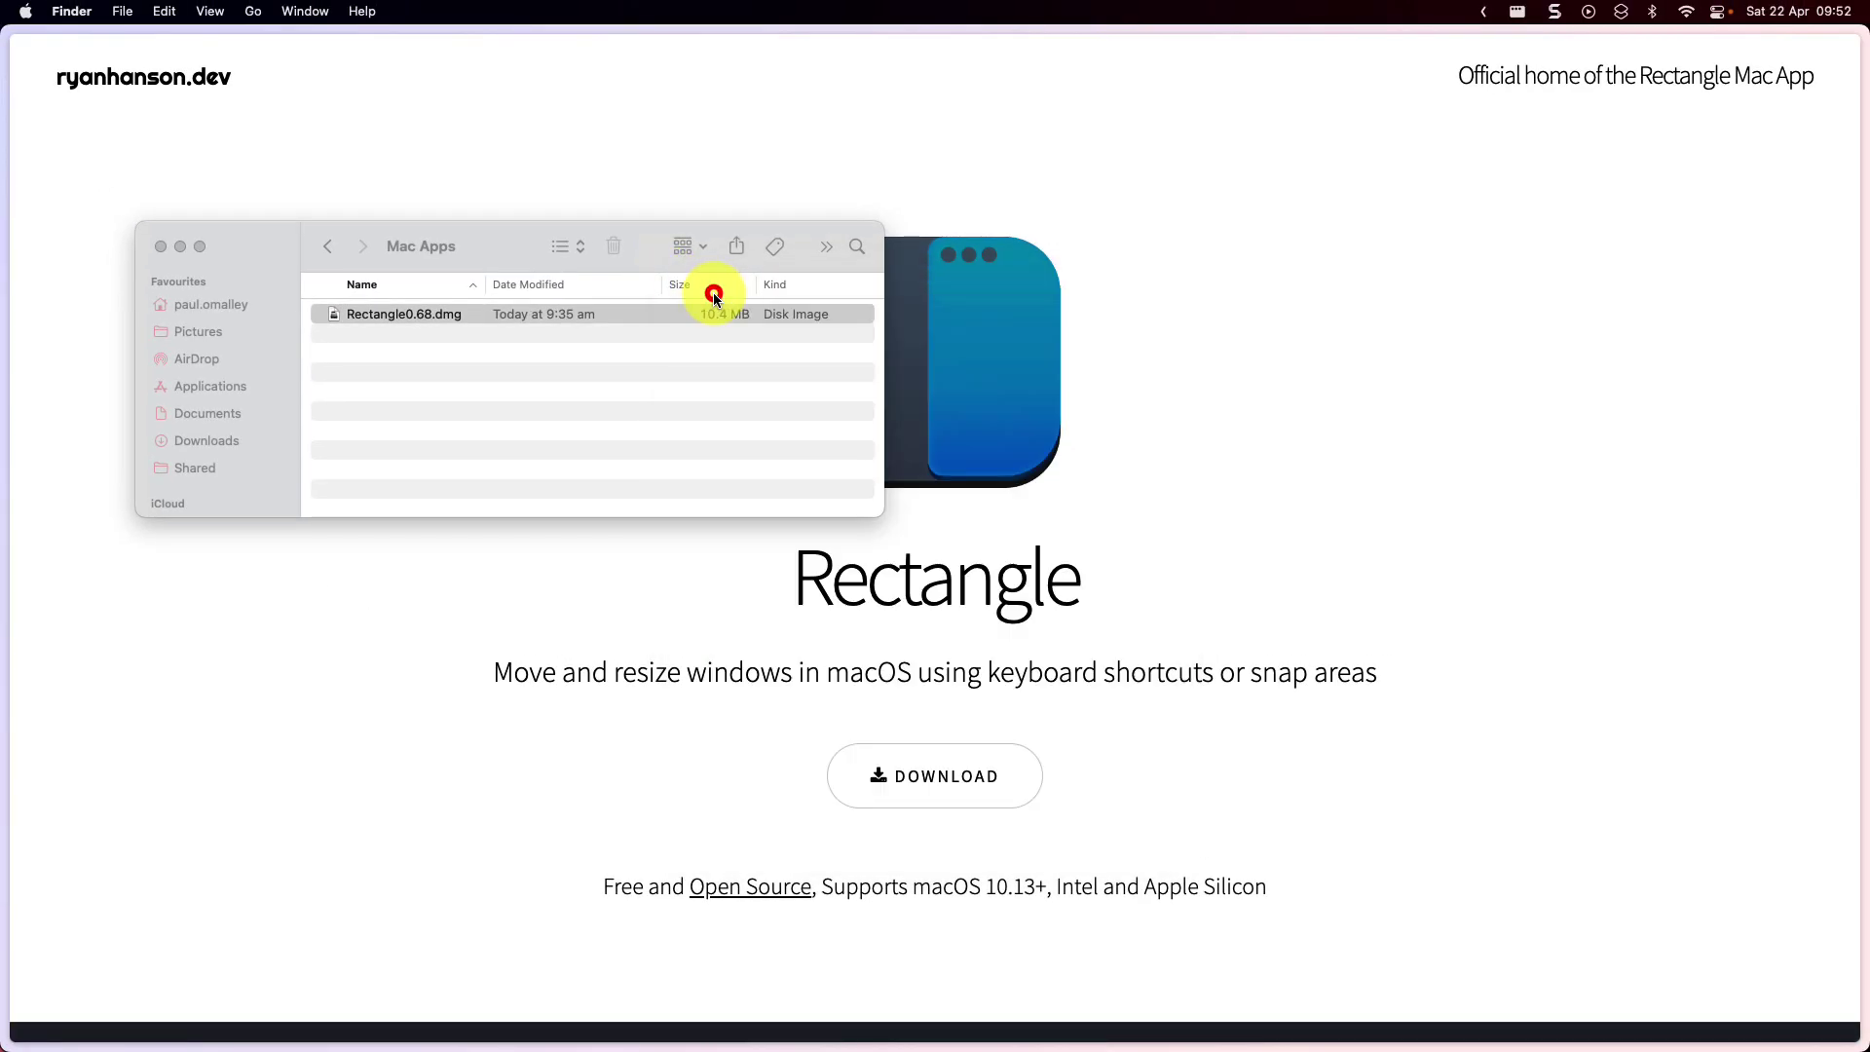
pyautogui.click(1009, 524)
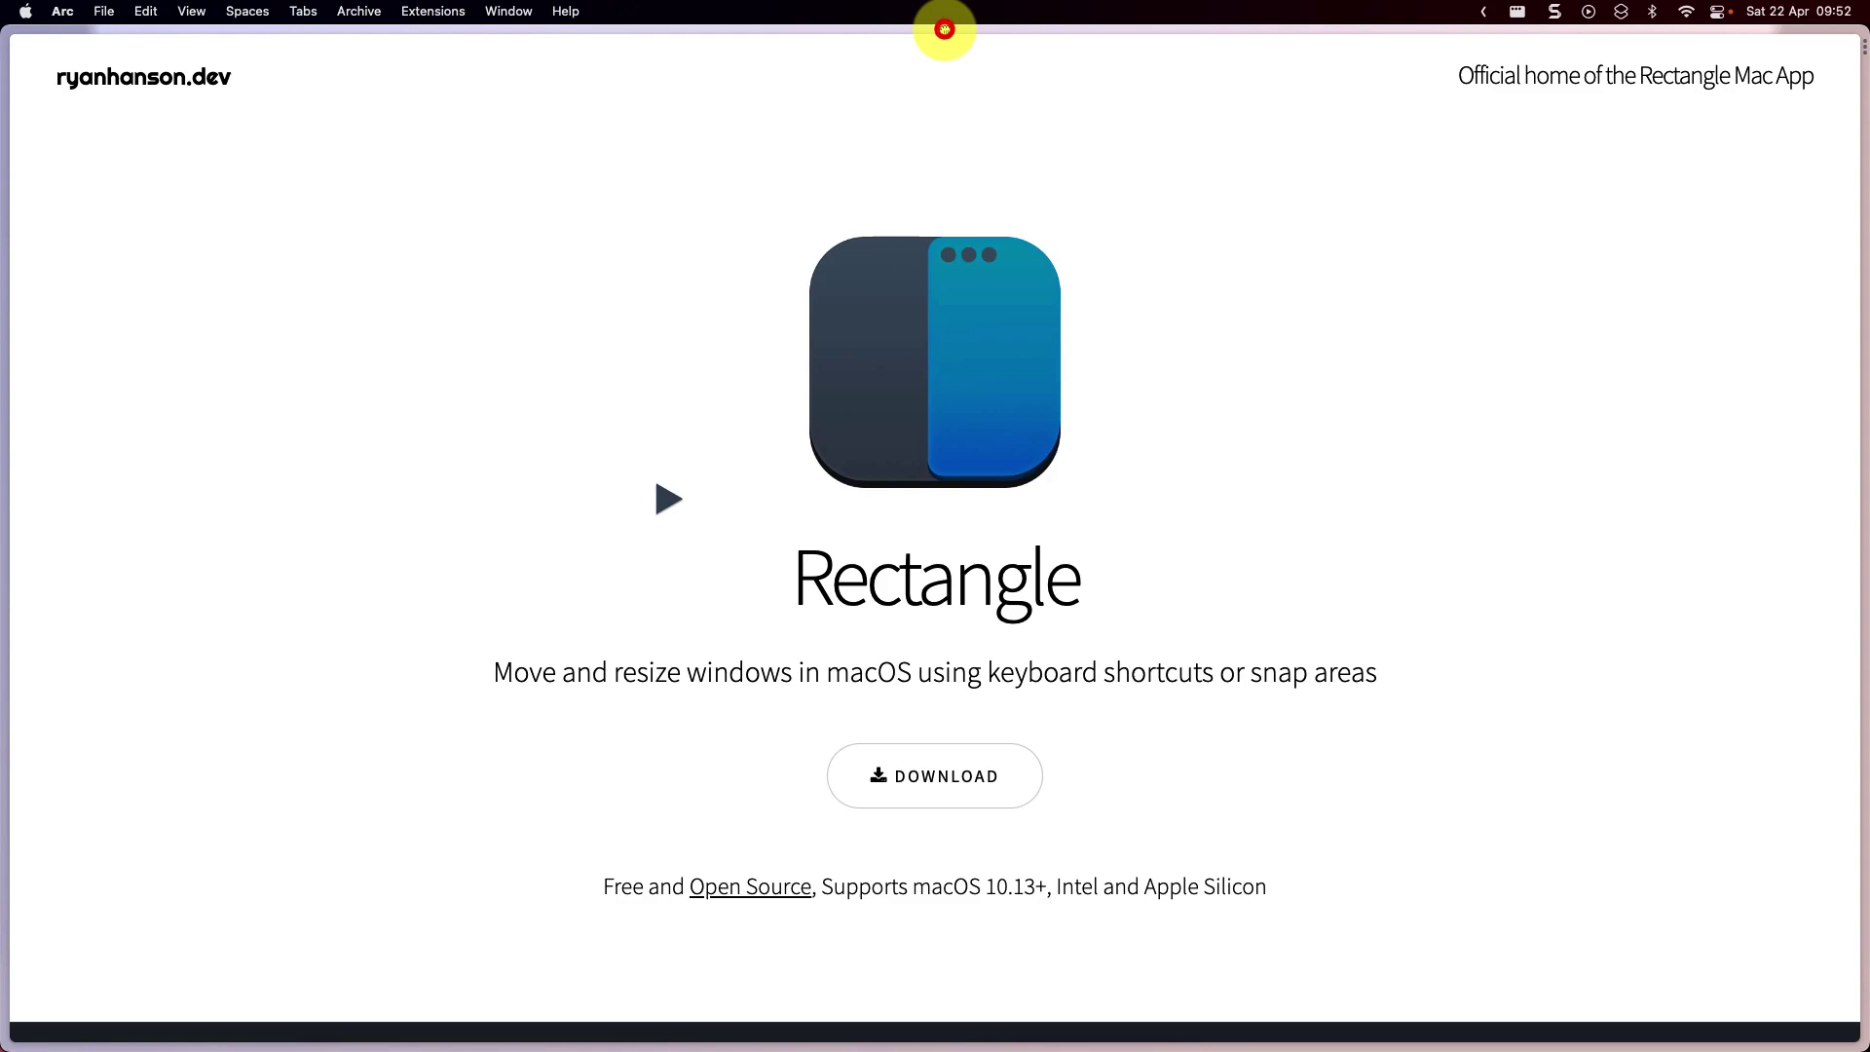
pyautogui.moveTo(941, 35); pyautogui.dragTo(4, 229)
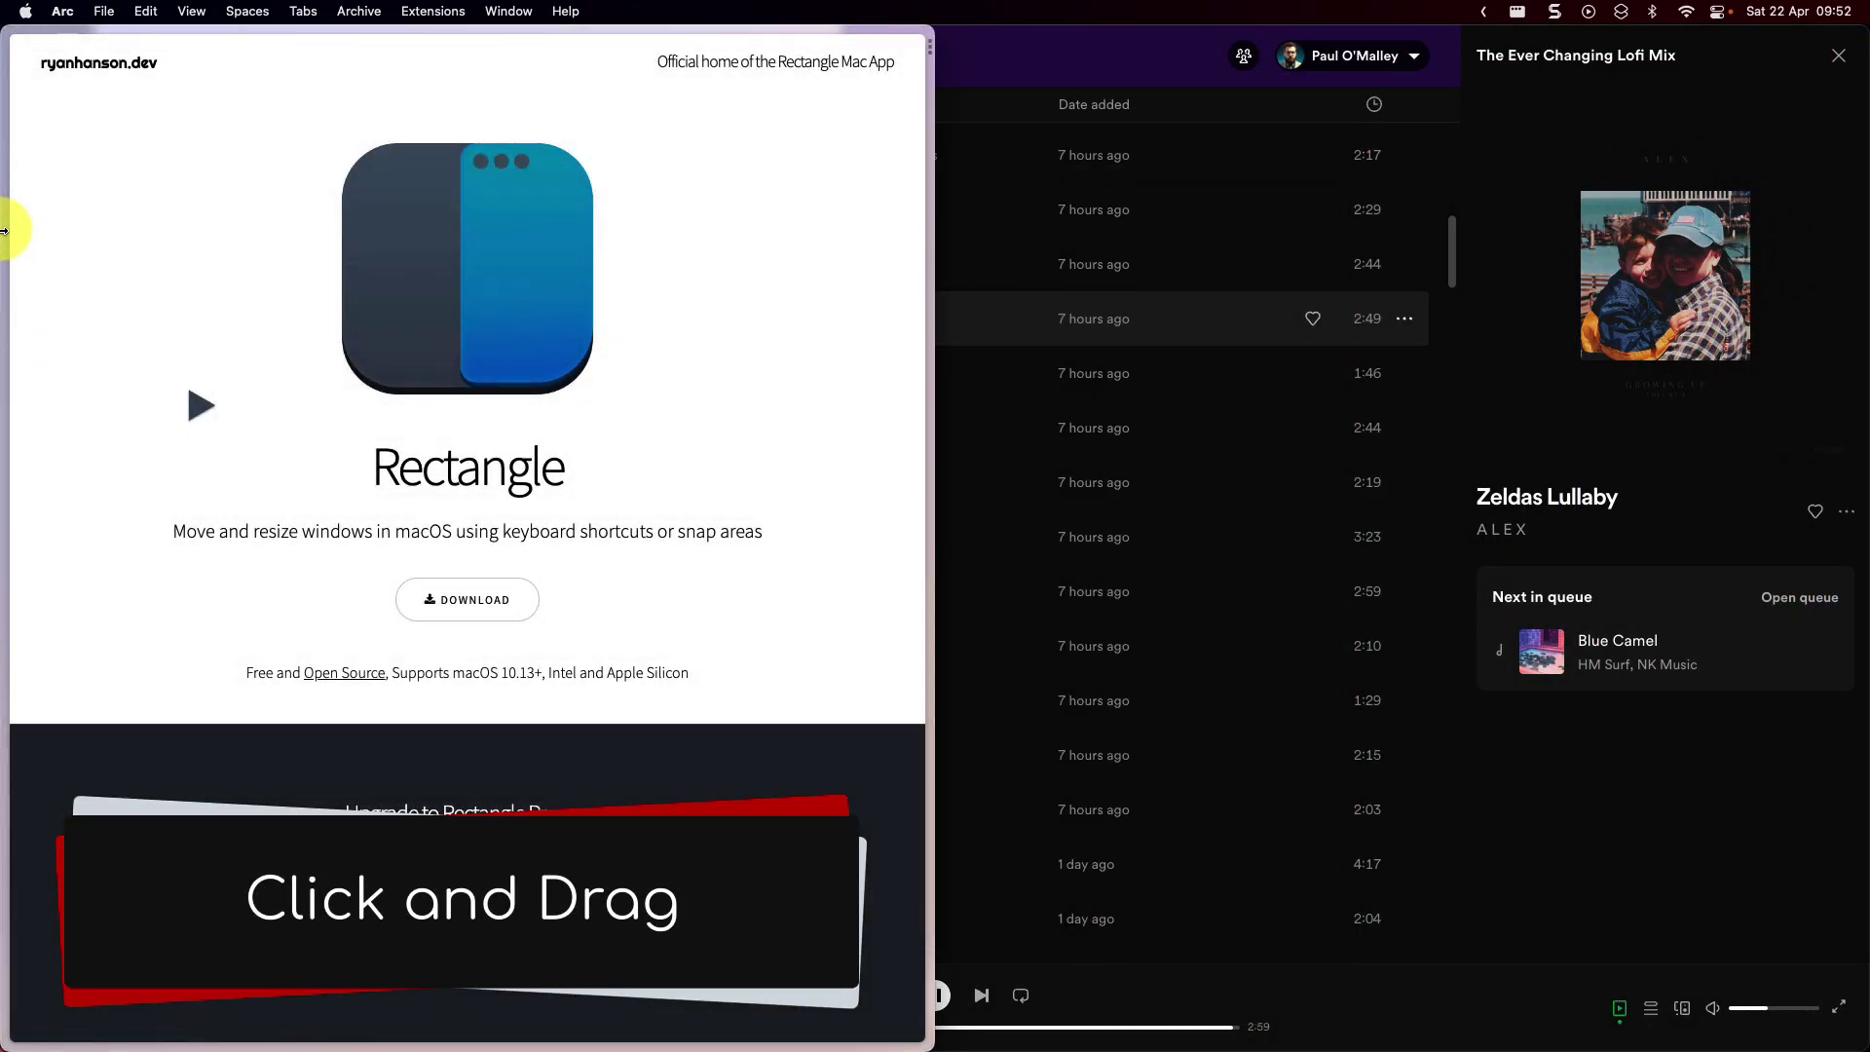
pyautogui.click(999, 37)
pyautogui.moveTo(1404, 203); pyautogui.dragTo(1865, 335)
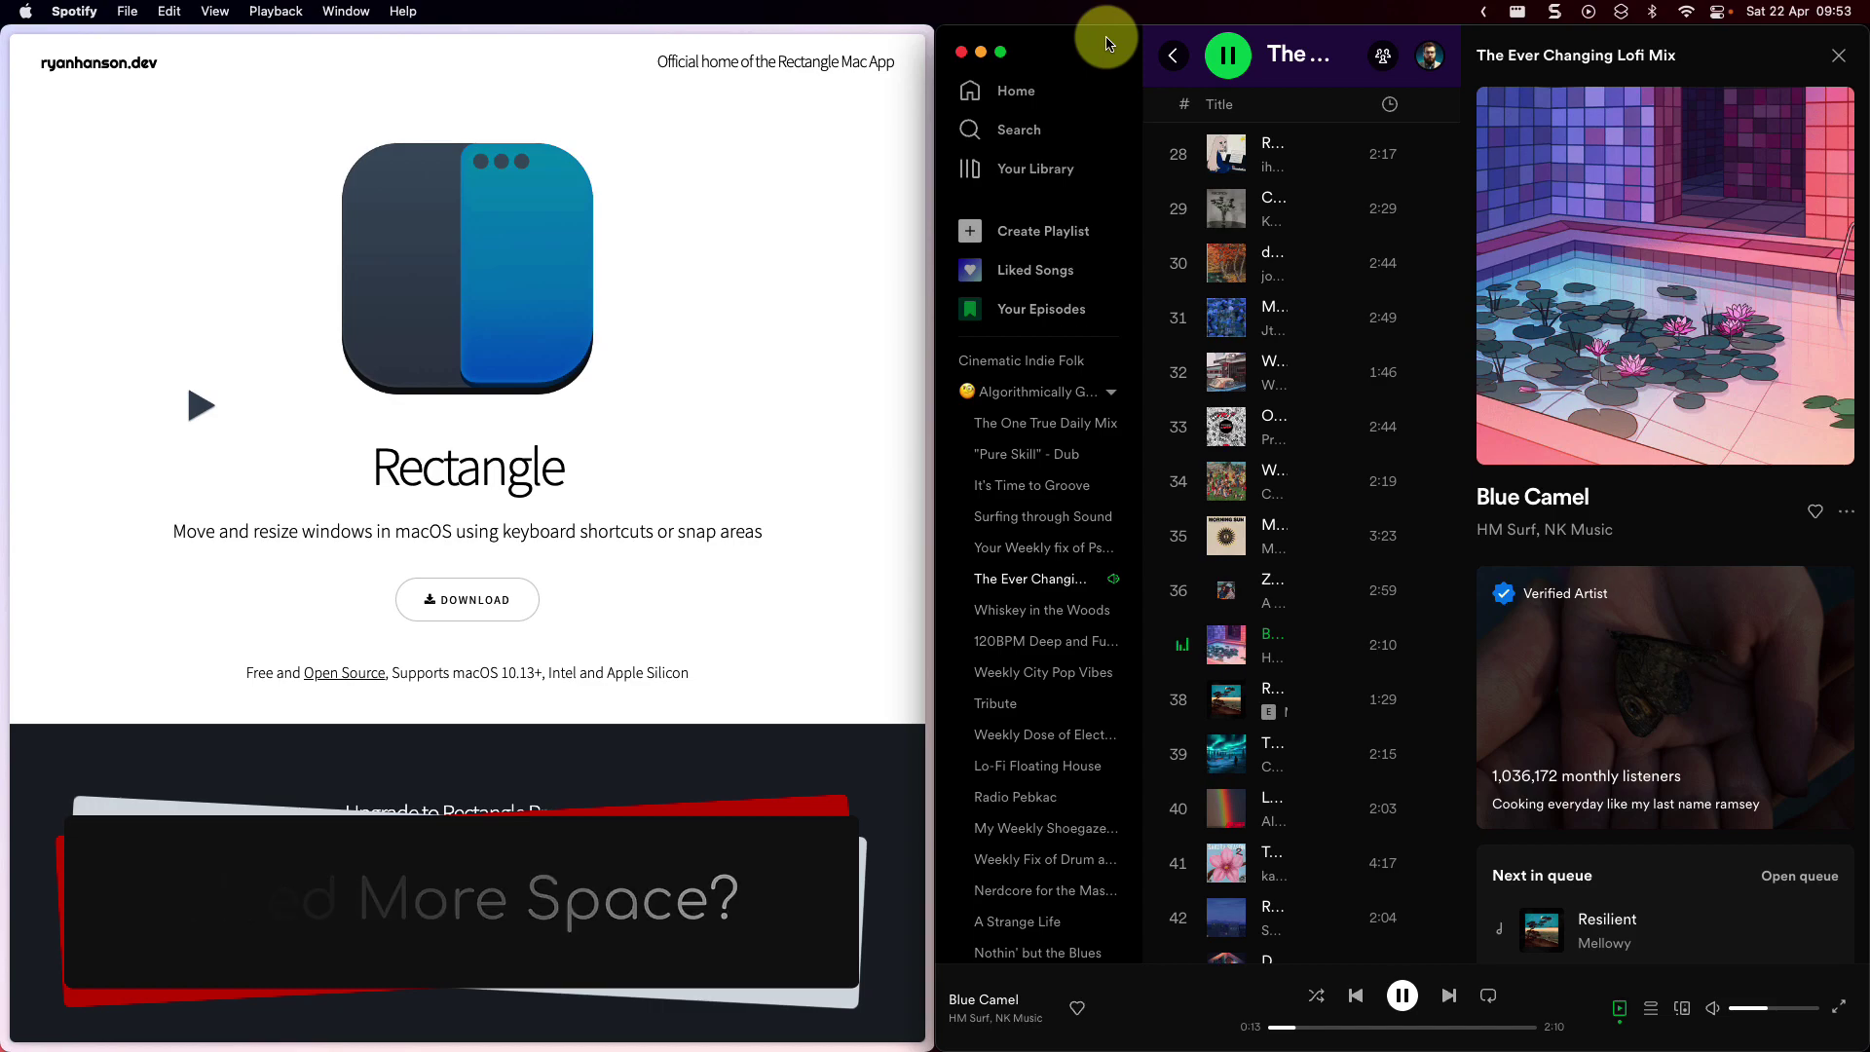
pyautogui.moveTo(1107, 41); pyautogui.dragTo(1197, 1044)
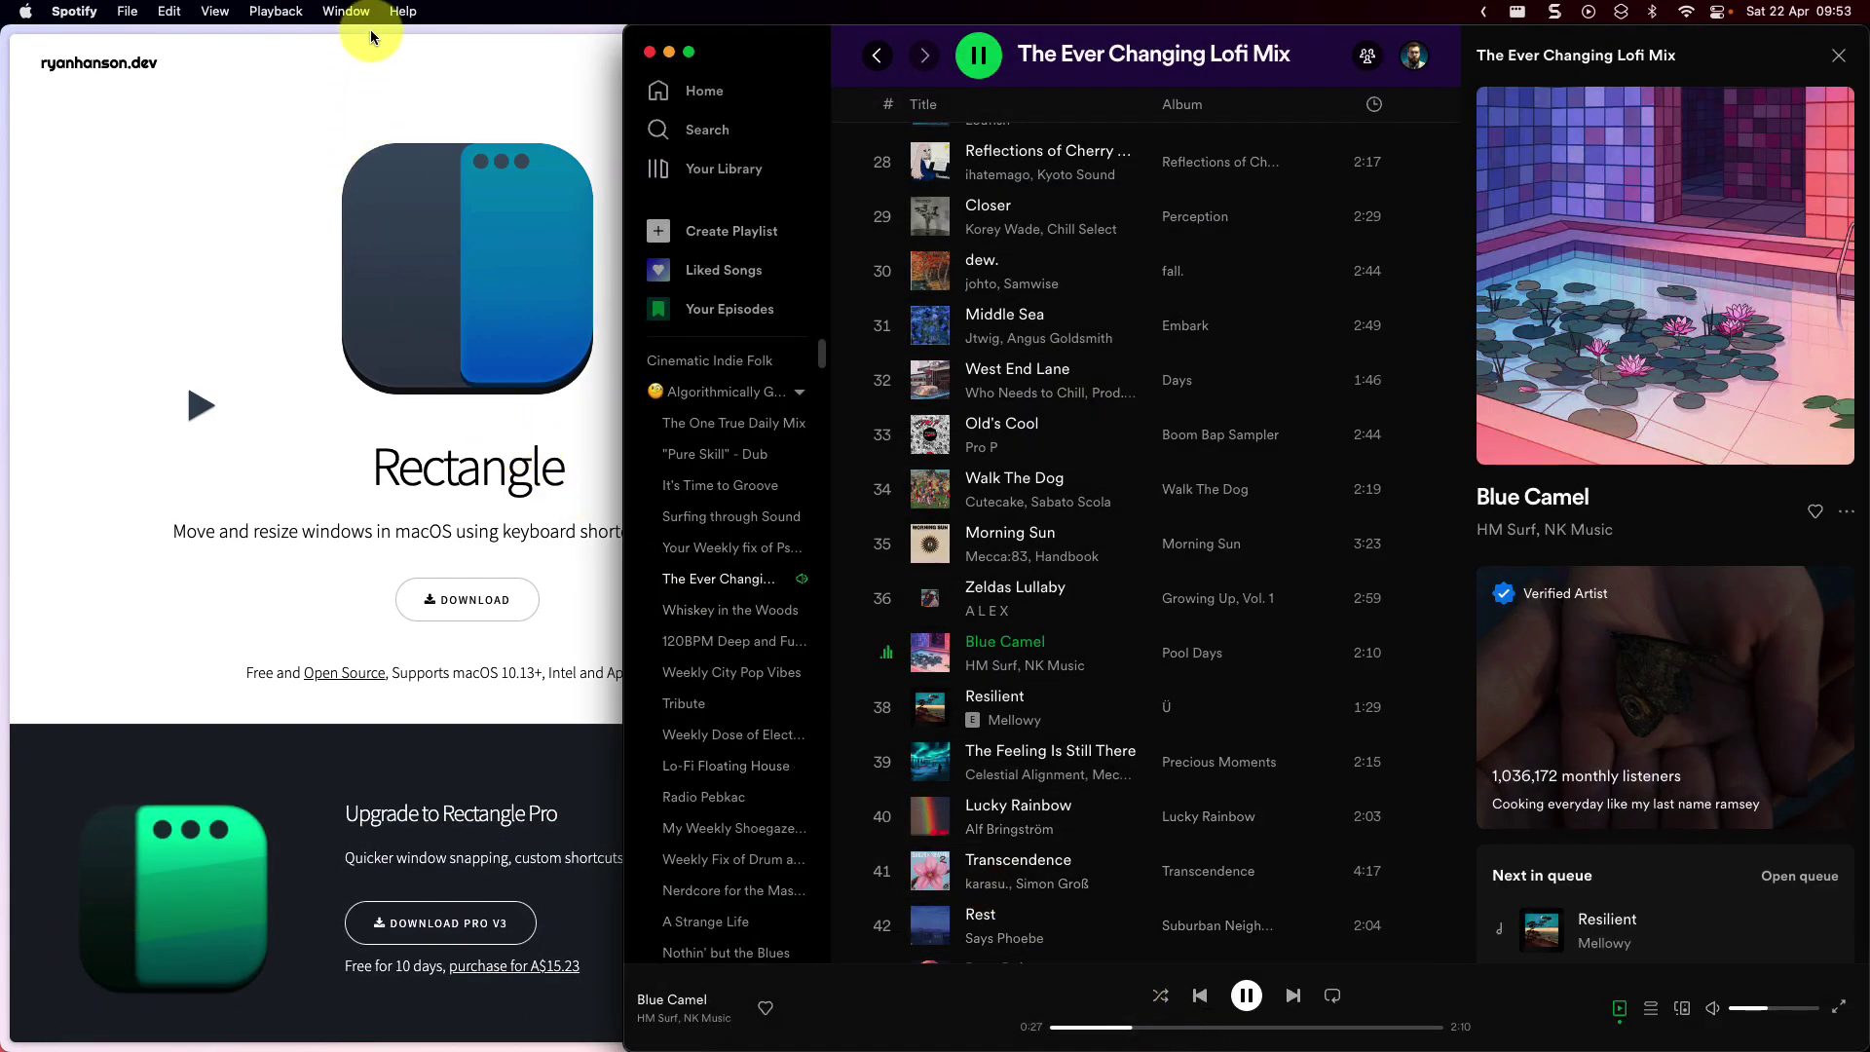
# Step: Snap Arc into the left third, then drag it back out to float centre-screen
pyautogui.moveTo(370, 31); pyautogui.dragTo(238, 1028)
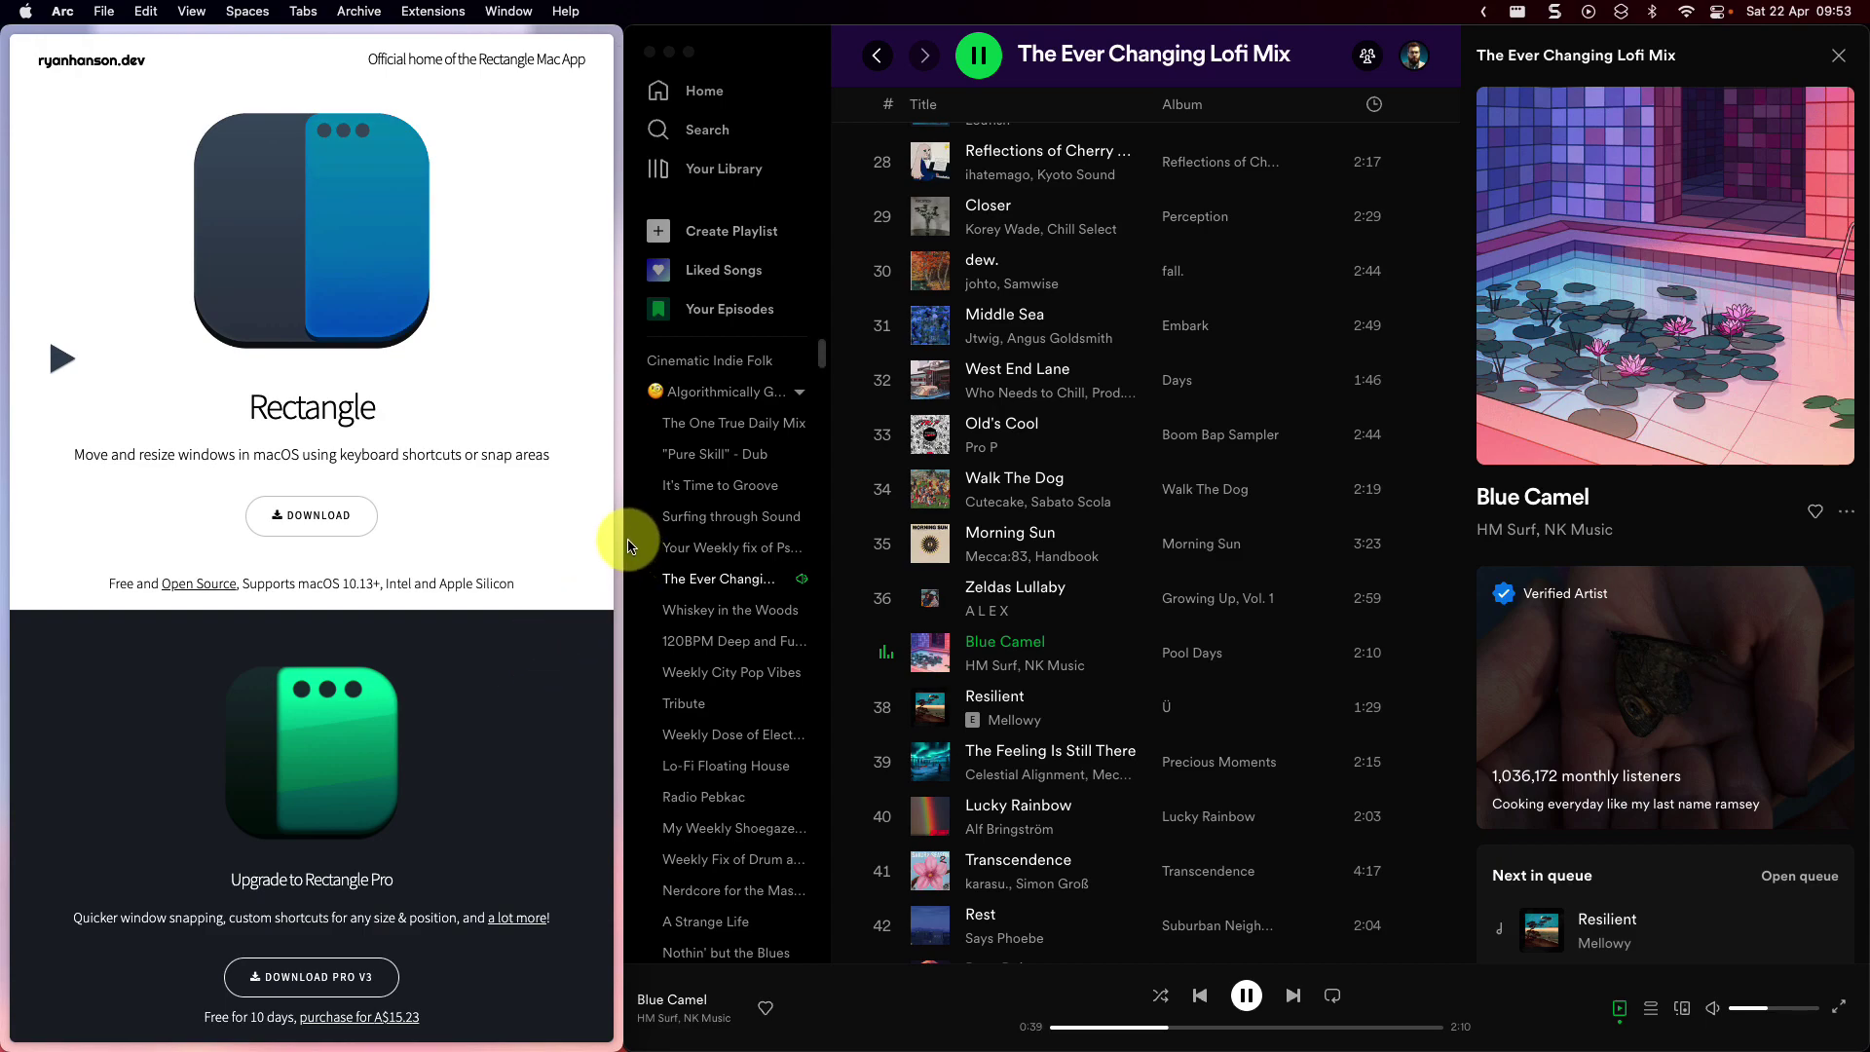
pyautogui.moveTo(619, 531); pyautogui.dragTo(633, 563)
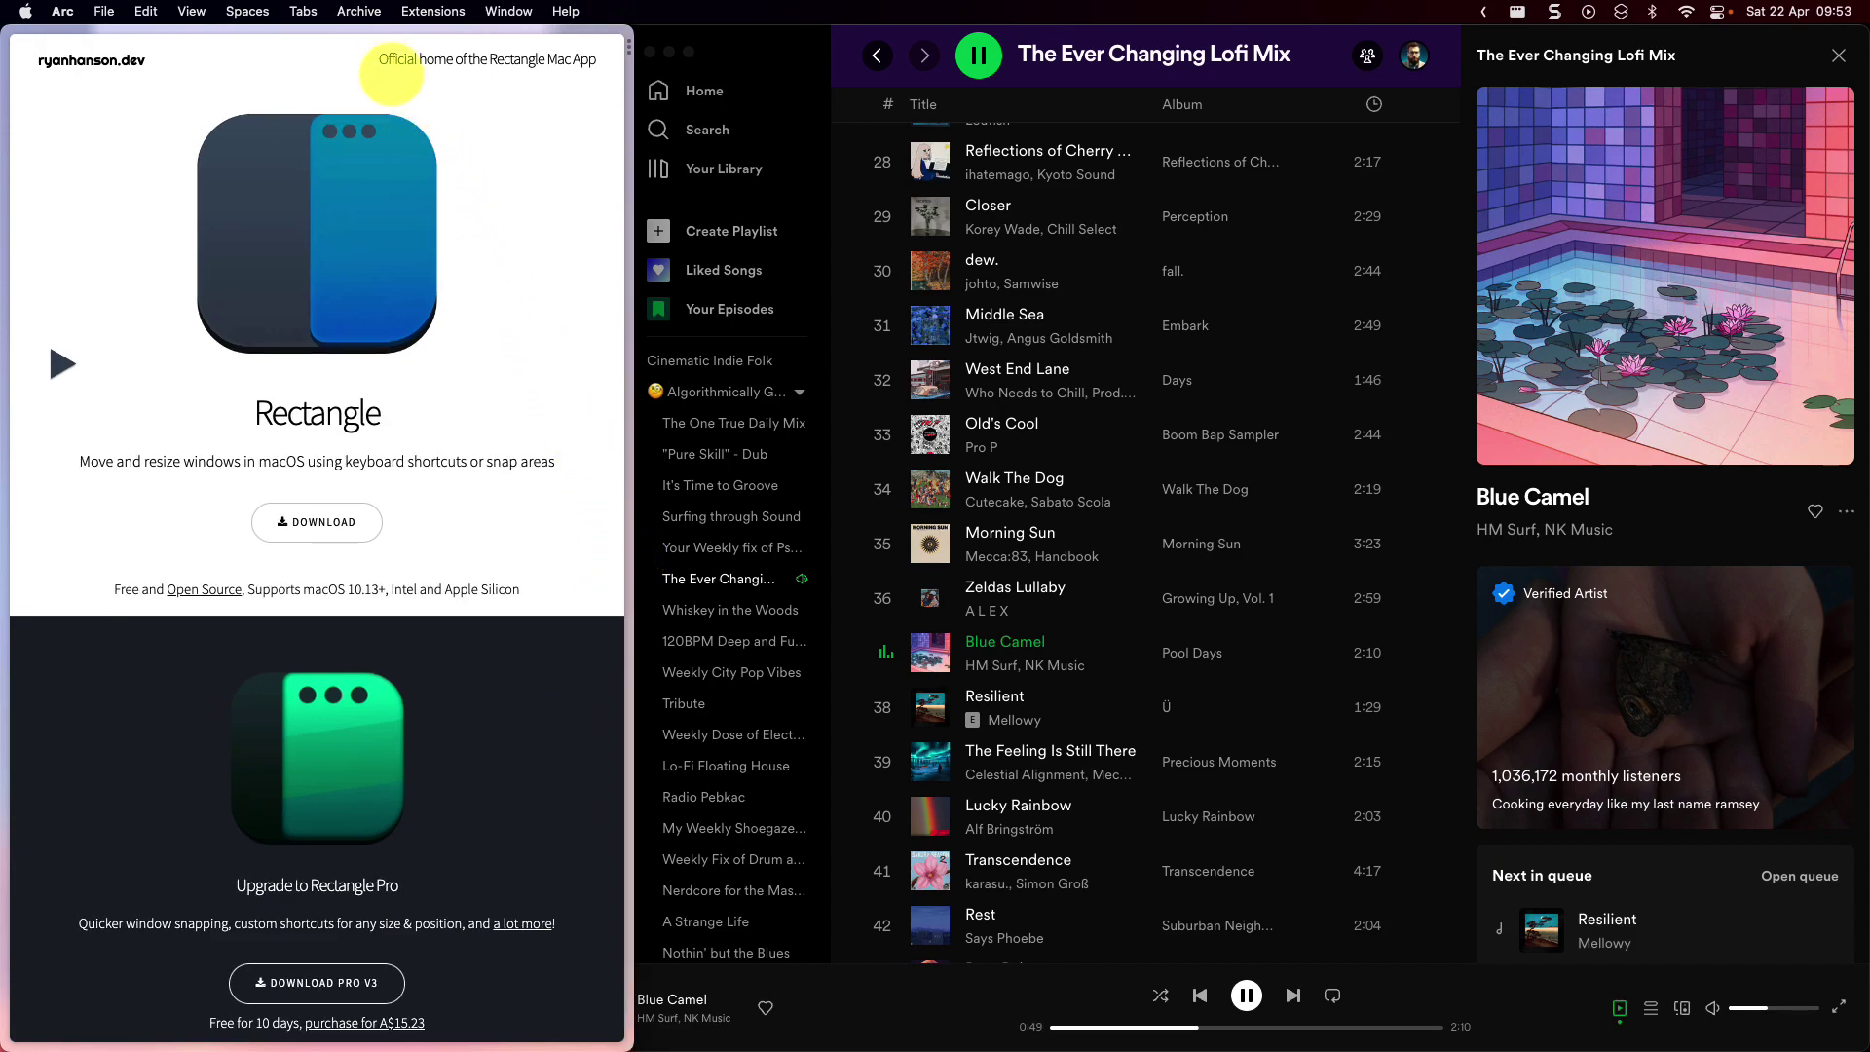
pyautogui.moveTo(375, 32); pyautogui.dragTo(818, 190)
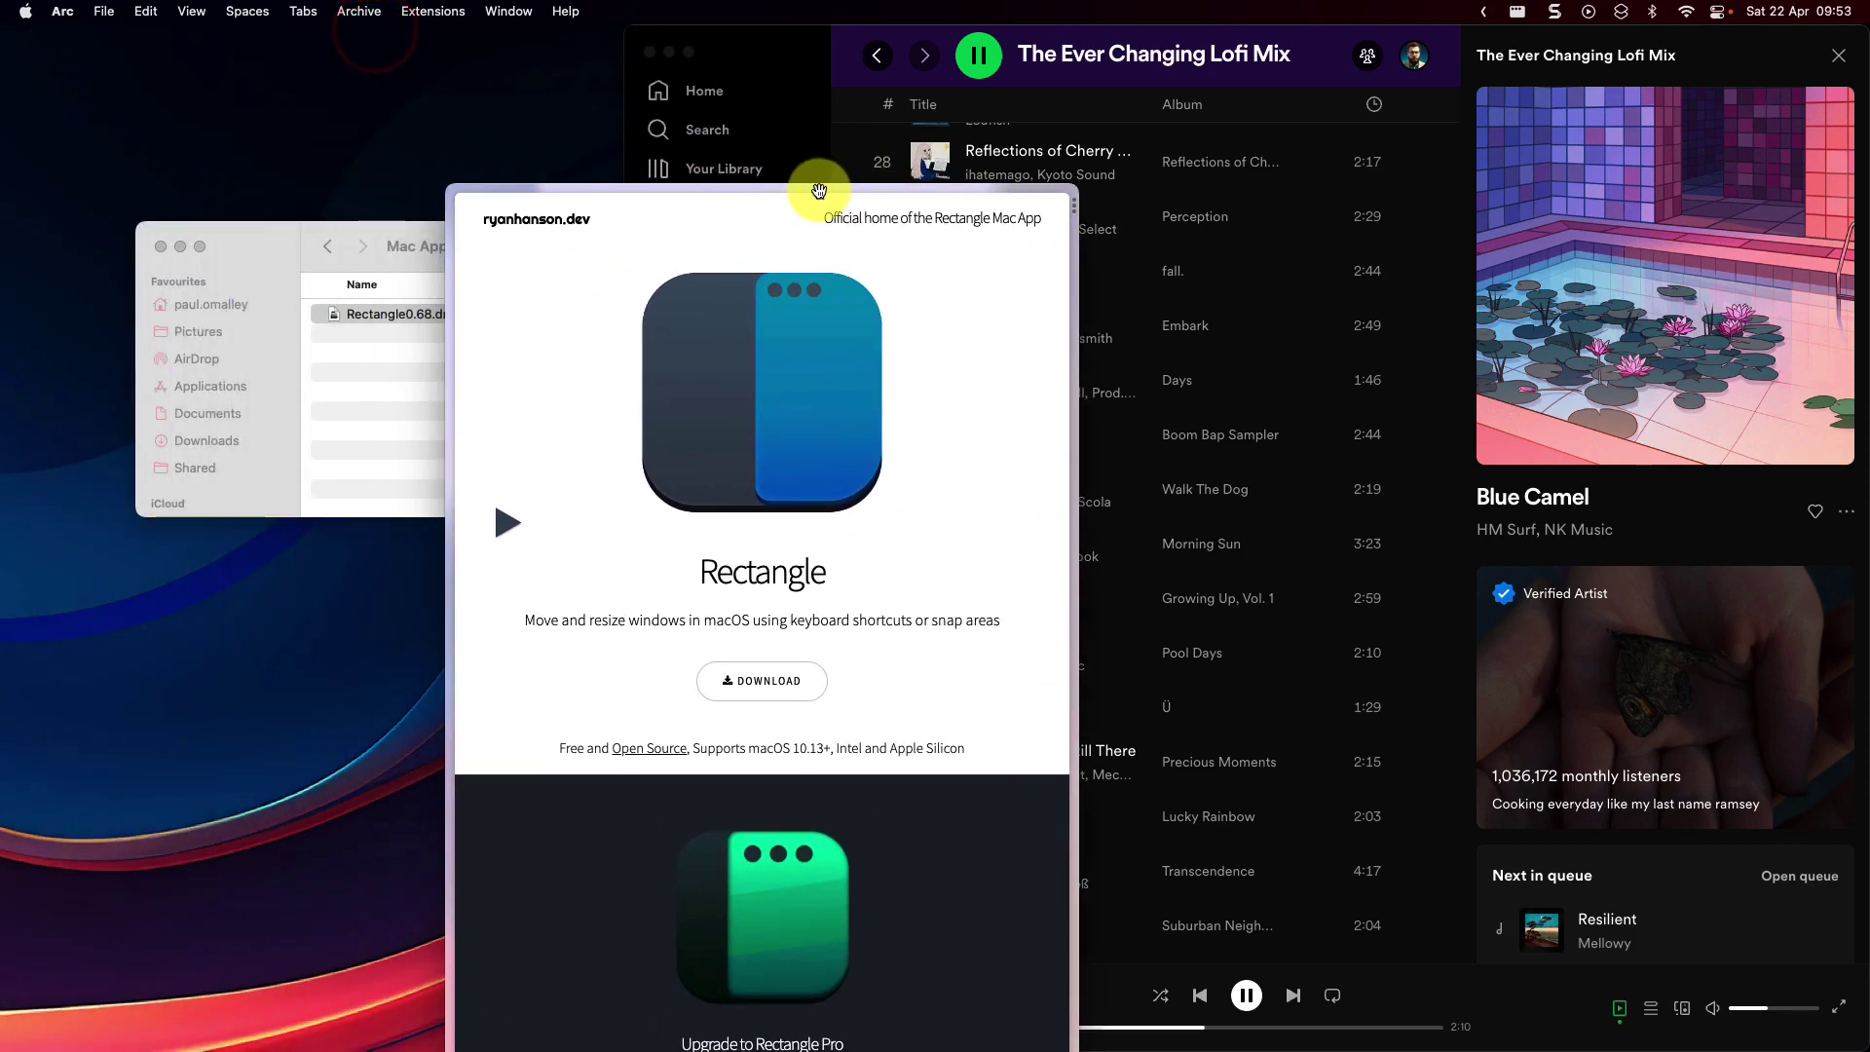
# Step: Maximize Arc and then Spotify, then move all windows aside to reveal the desktop
pyautogui.doubleClick(819, 190)
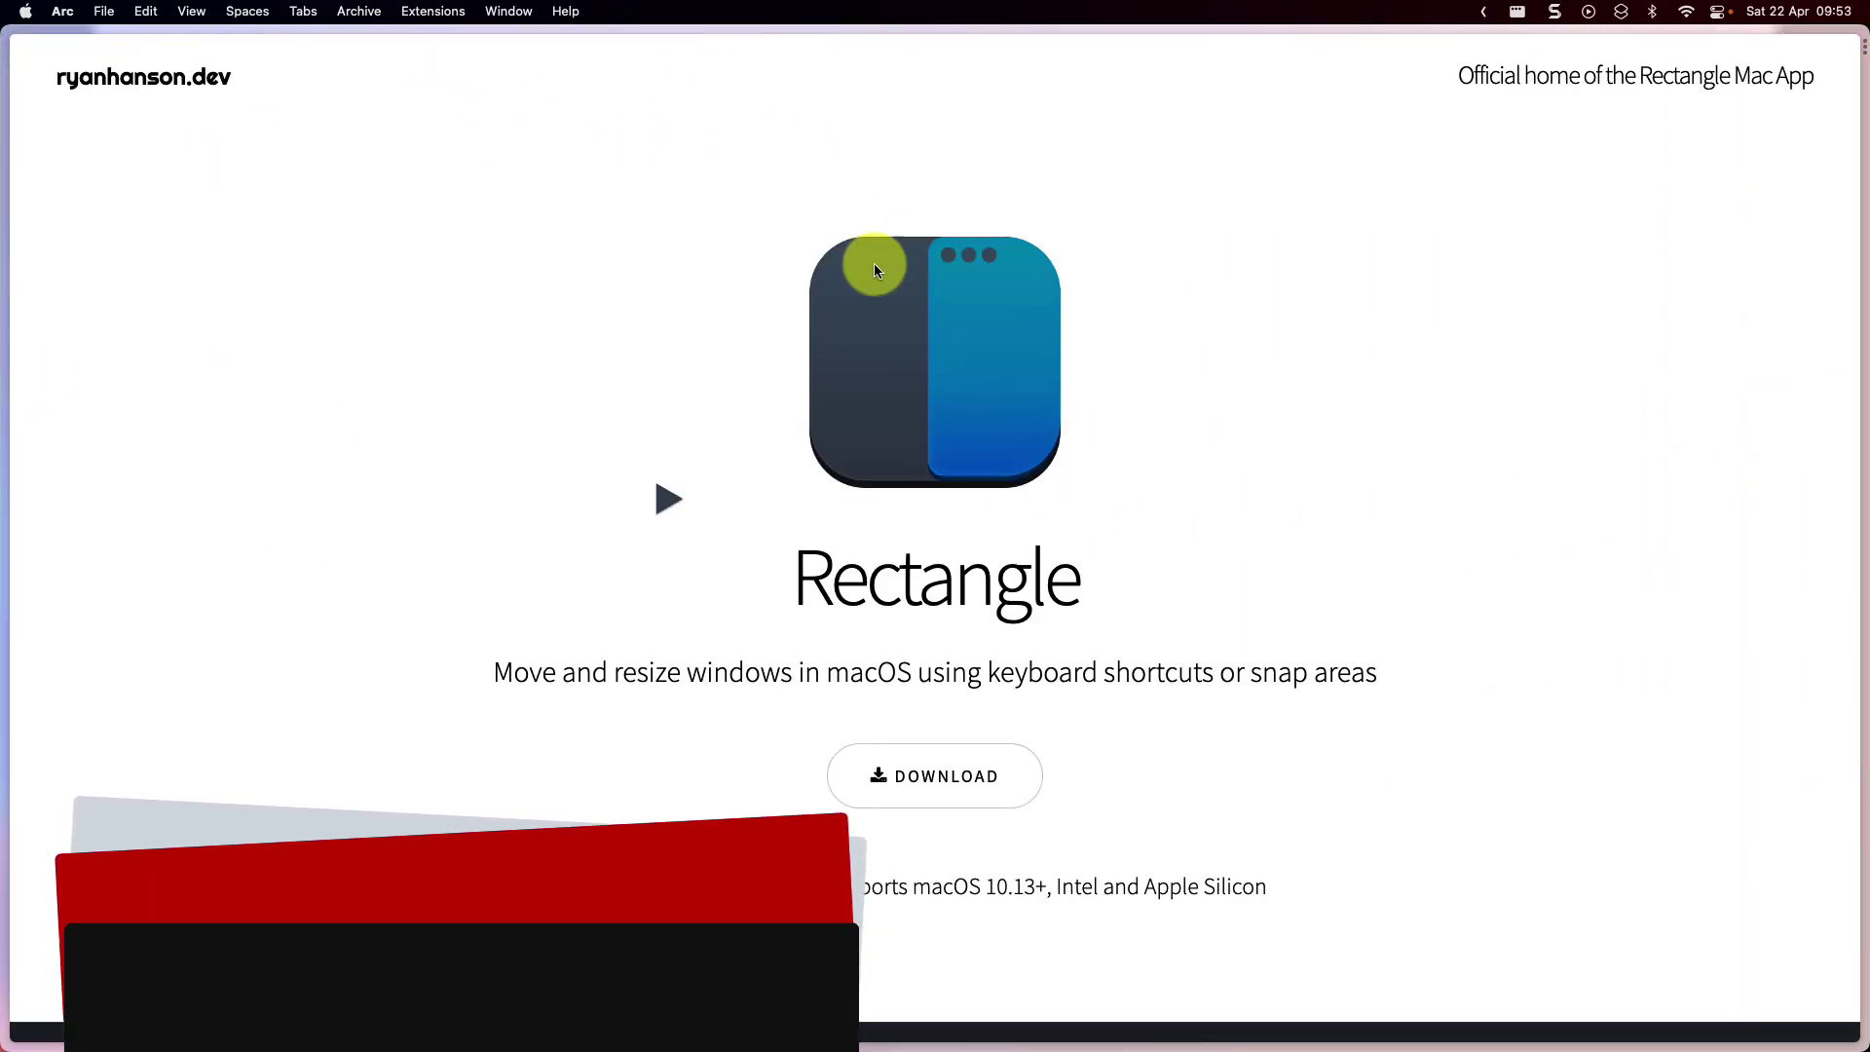
pyautogui.hotkey('ctrl', 'Up')
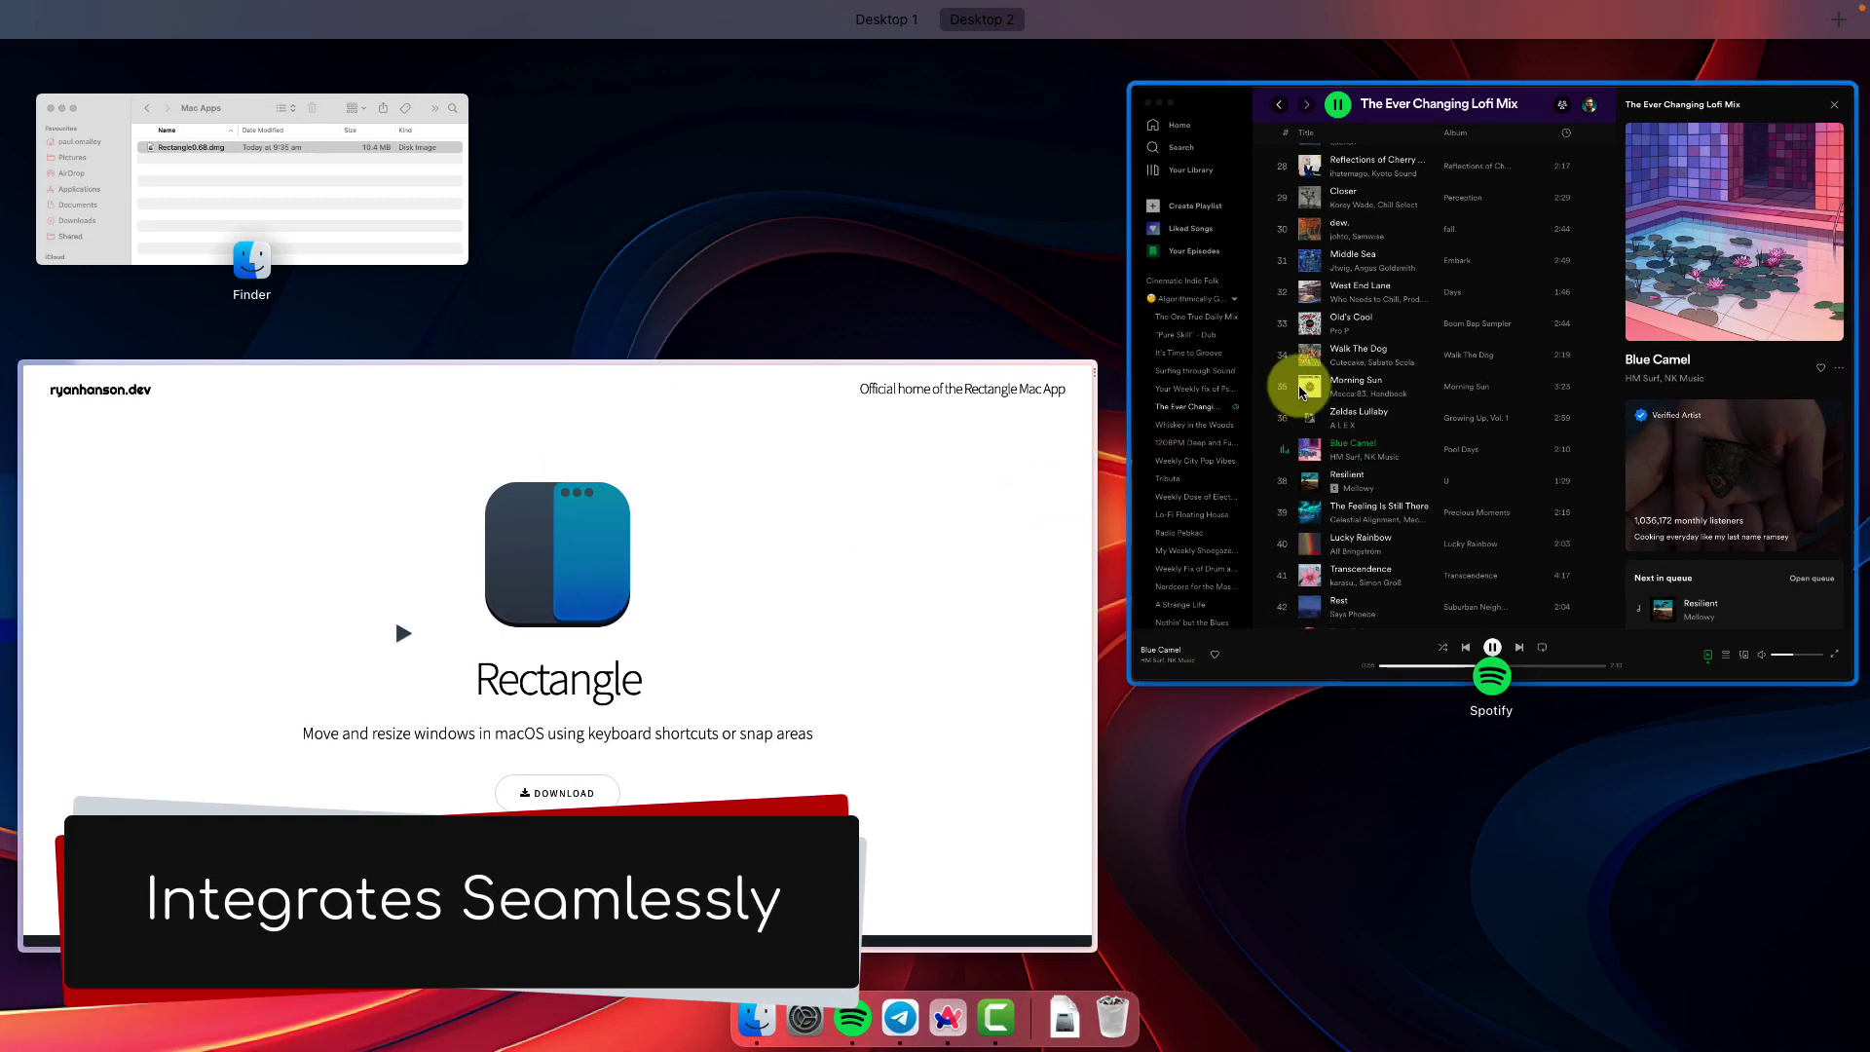
pyautogui.click(1320, 375)
pyautogui.moveTo(1328, 67); pyautogui.dragTo(1332, 44)
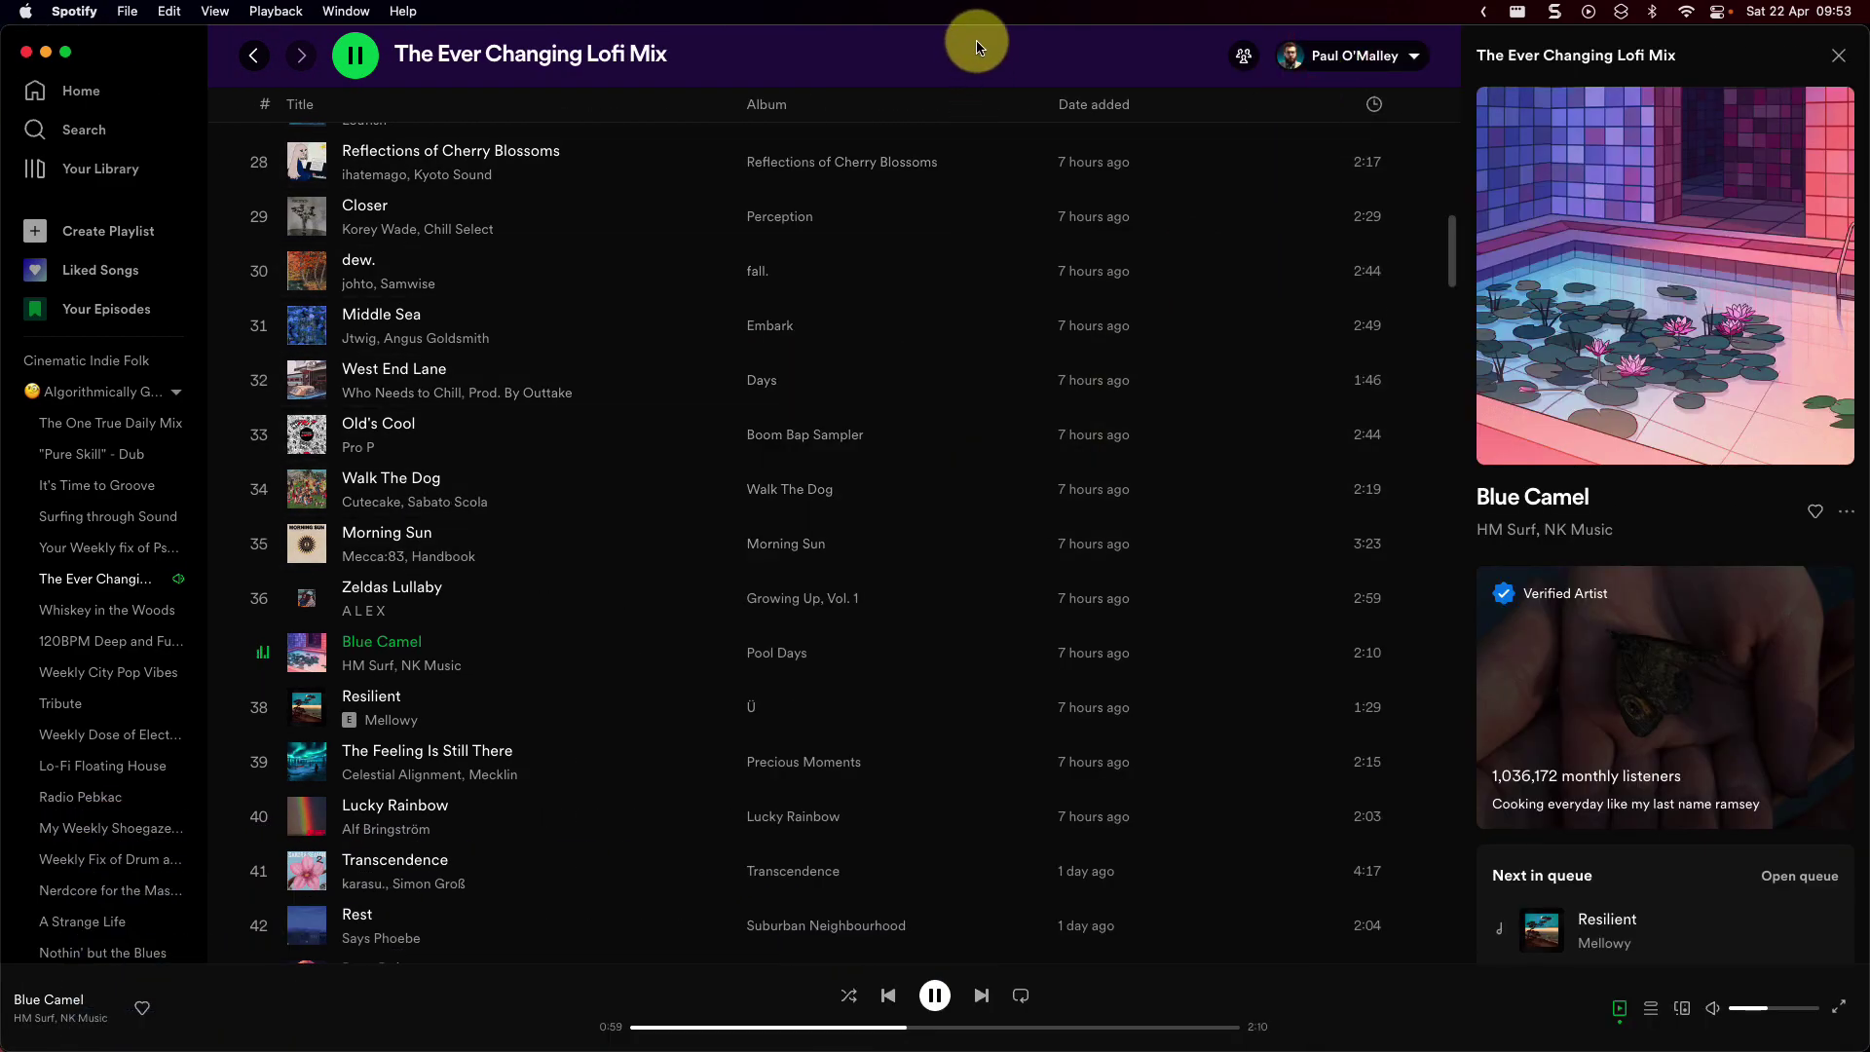
pyautogui.moveTo(975, 36); pyautogui.dragTo(8, 1046)
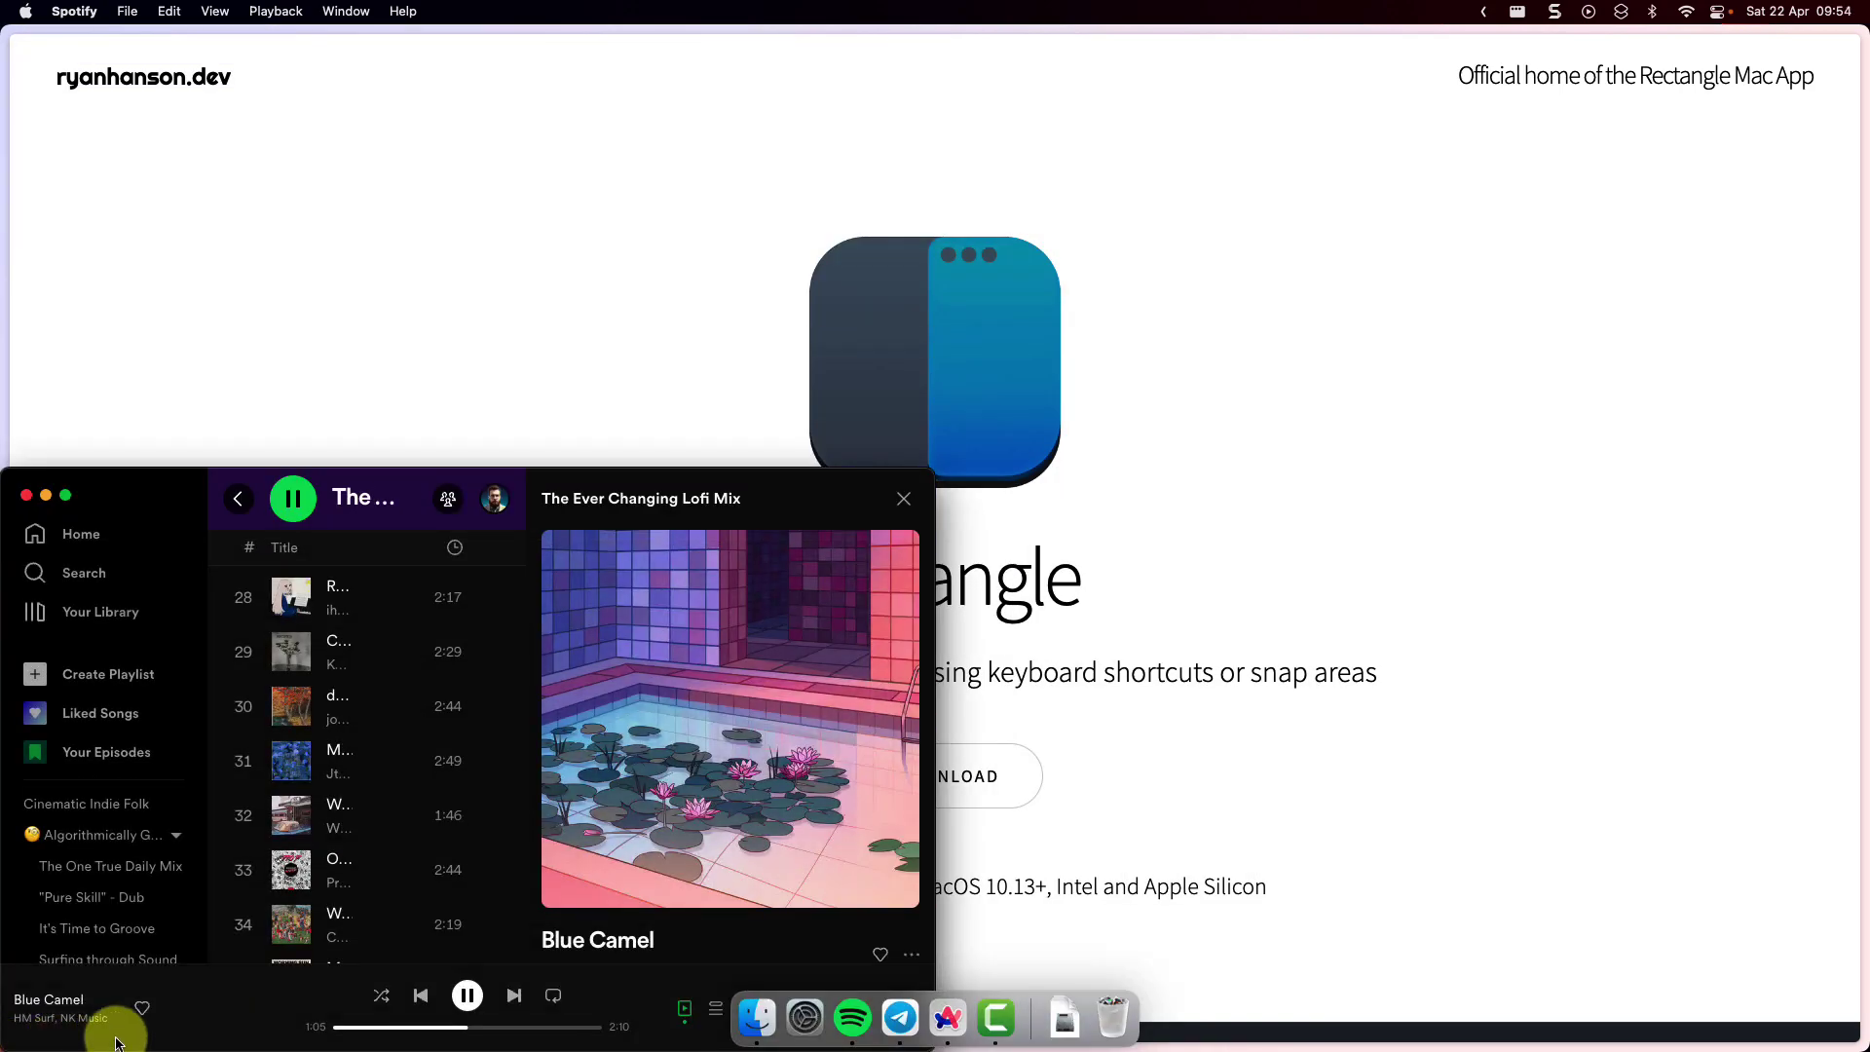
pyautogui.click(769, 395)
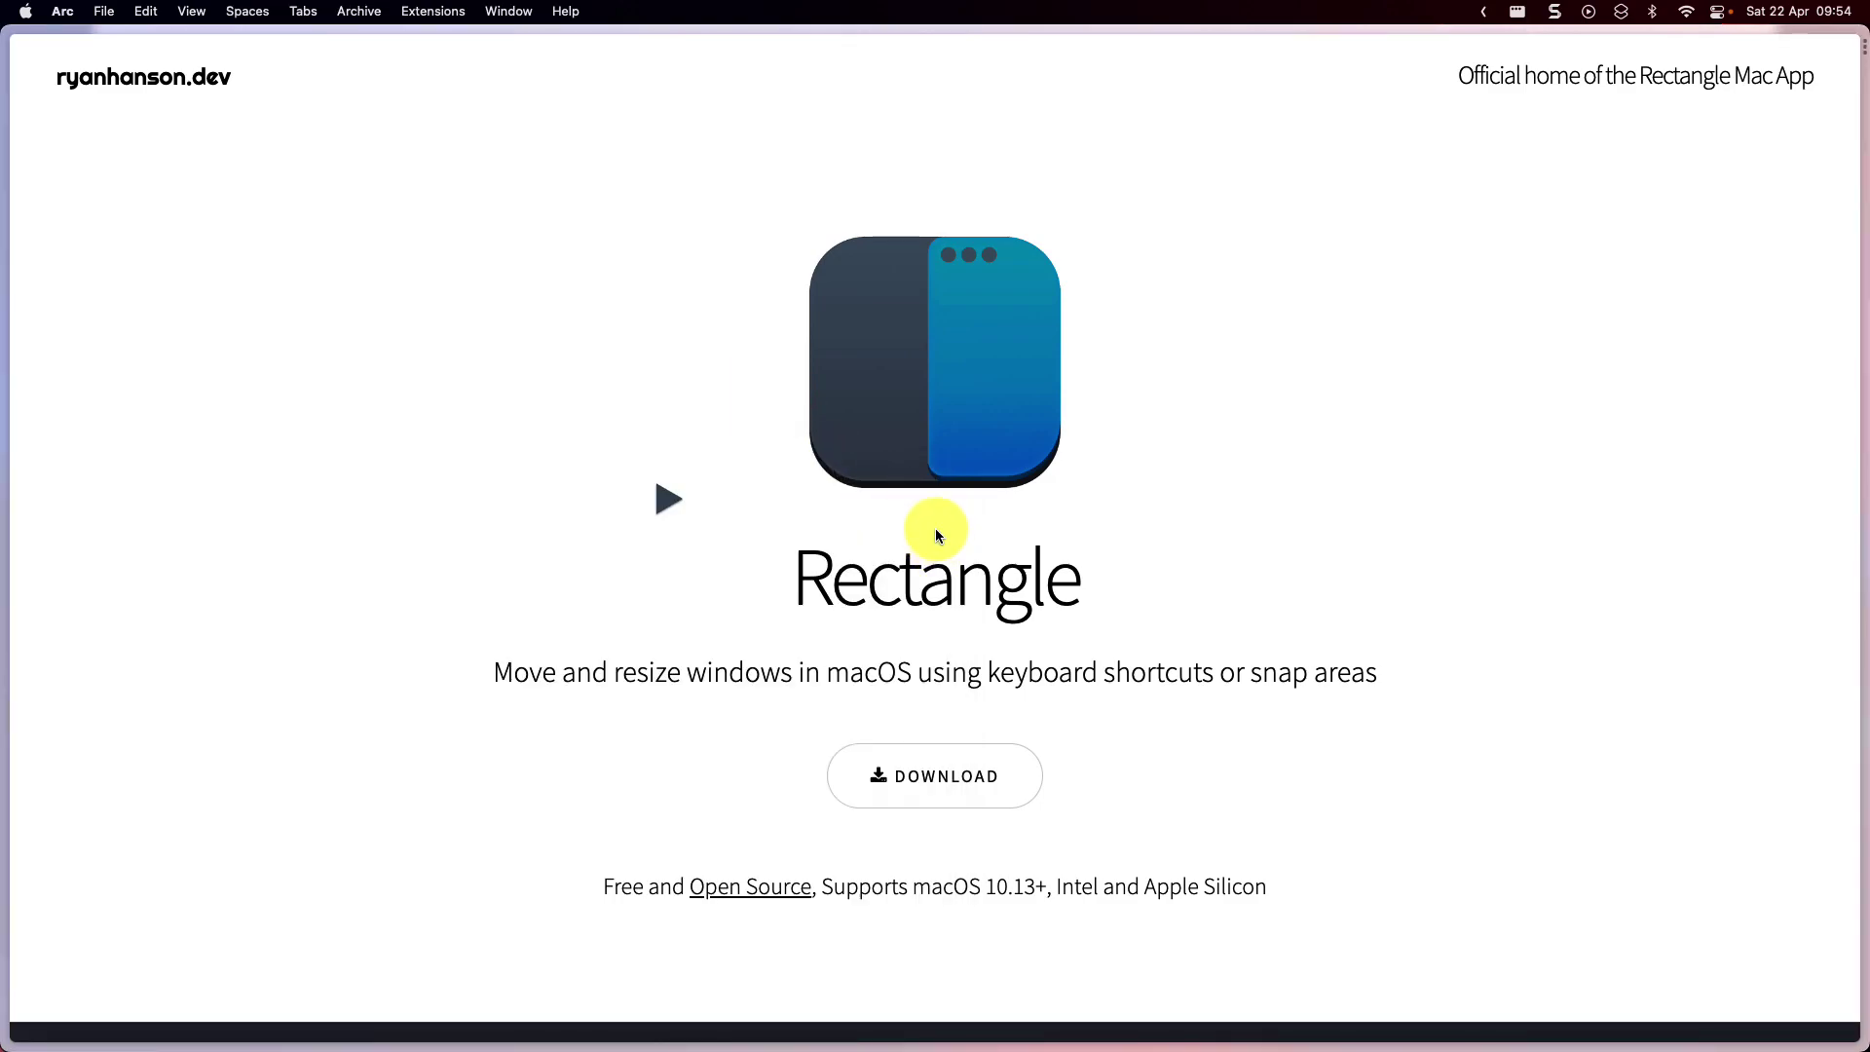
pyautogui.press('F11')
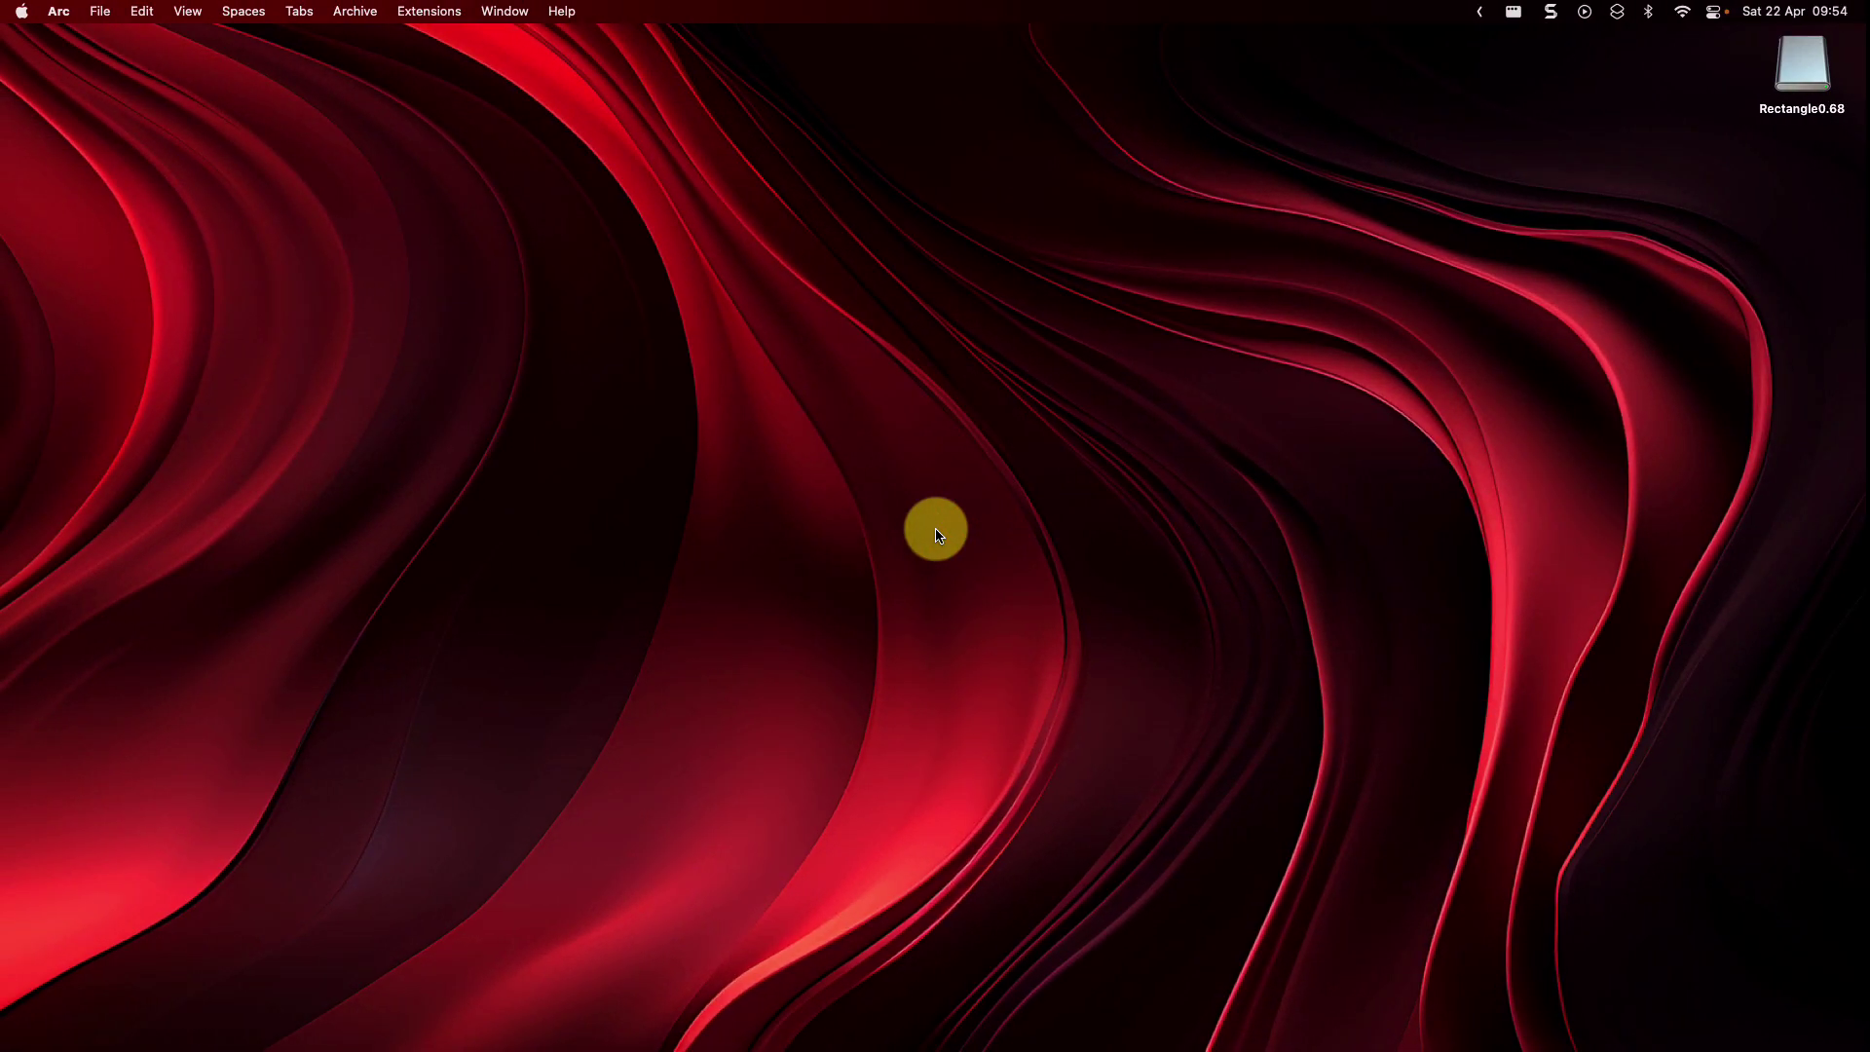
# Step: Eject the Rectangle0.68 disk from its desktop shortcut menu
pyautogui.rightClick(1799, 77)
pyautogui.click(1679, 115)
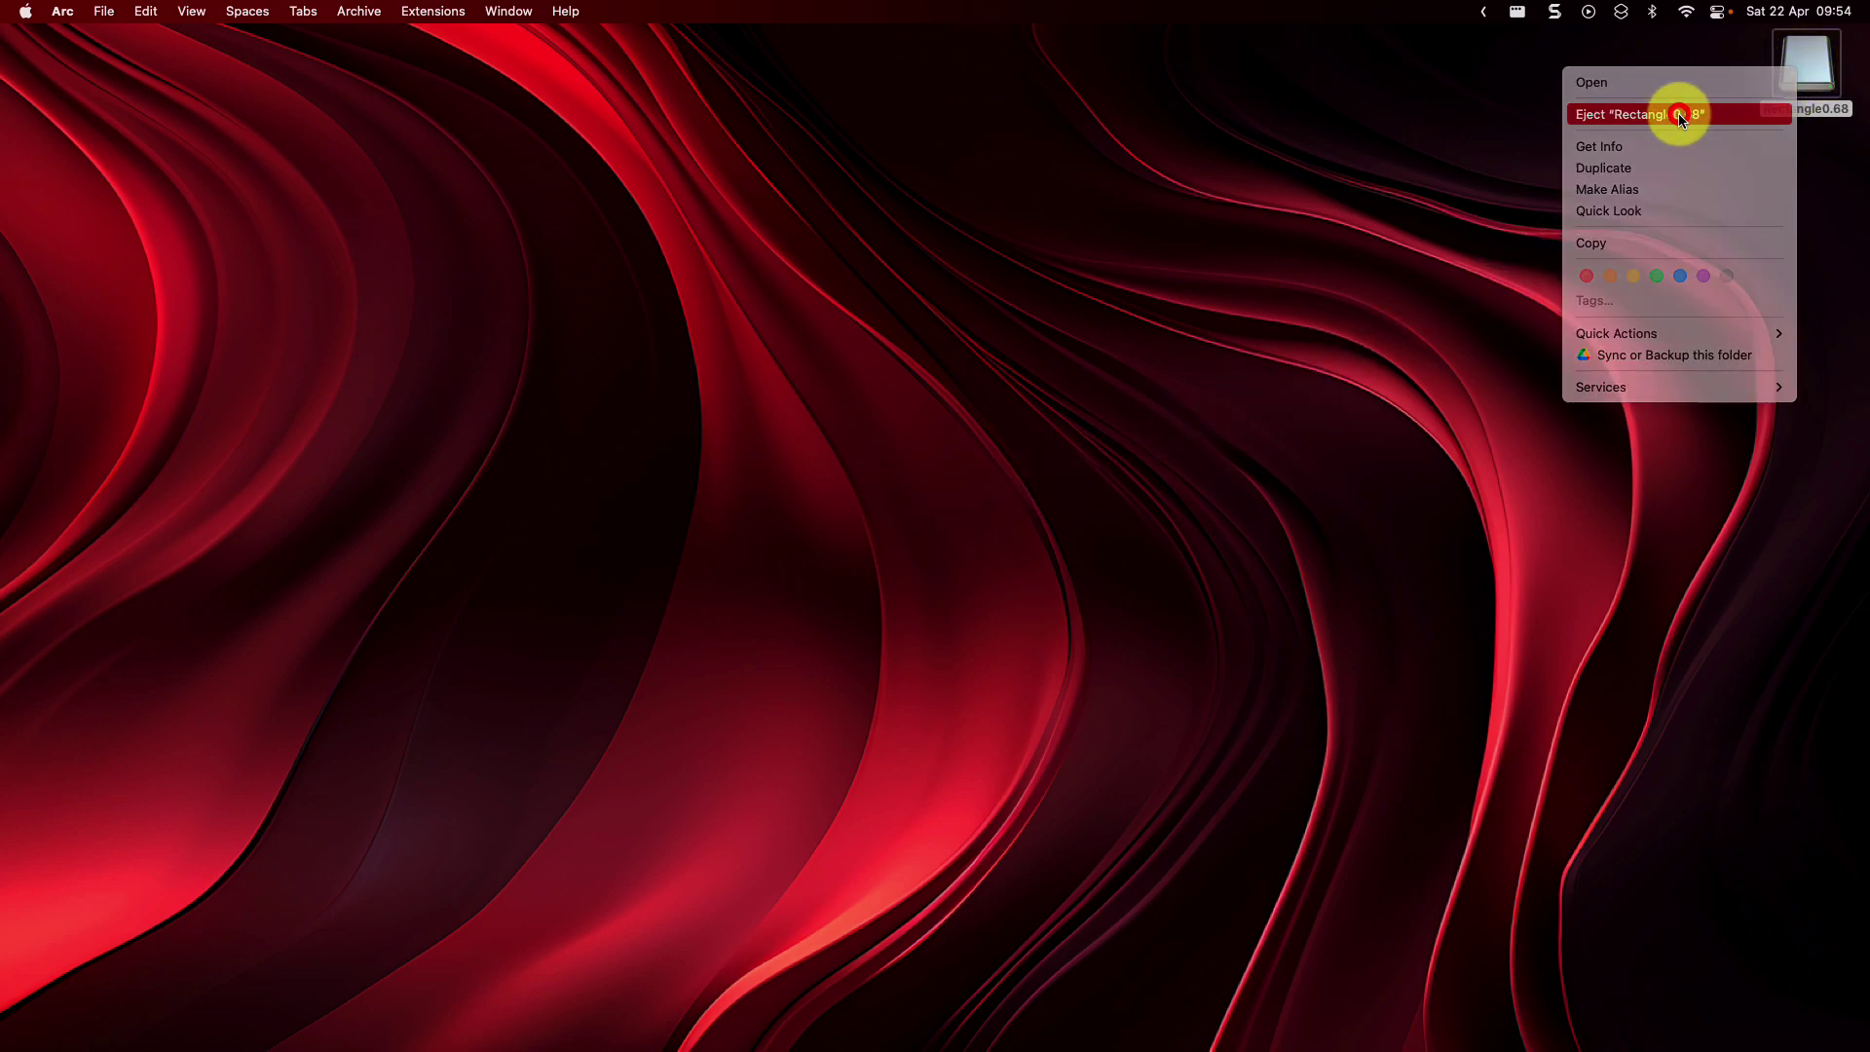